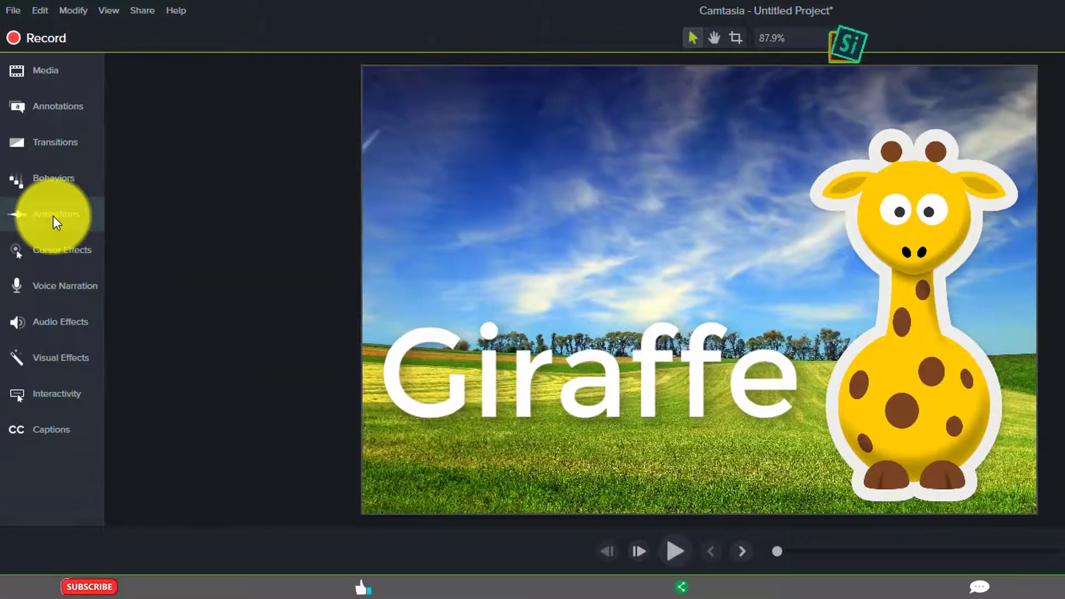
# - Add a Custom animation at the start of the giraffe illustration clip on Track 2
pyautogui.click(53, 216)
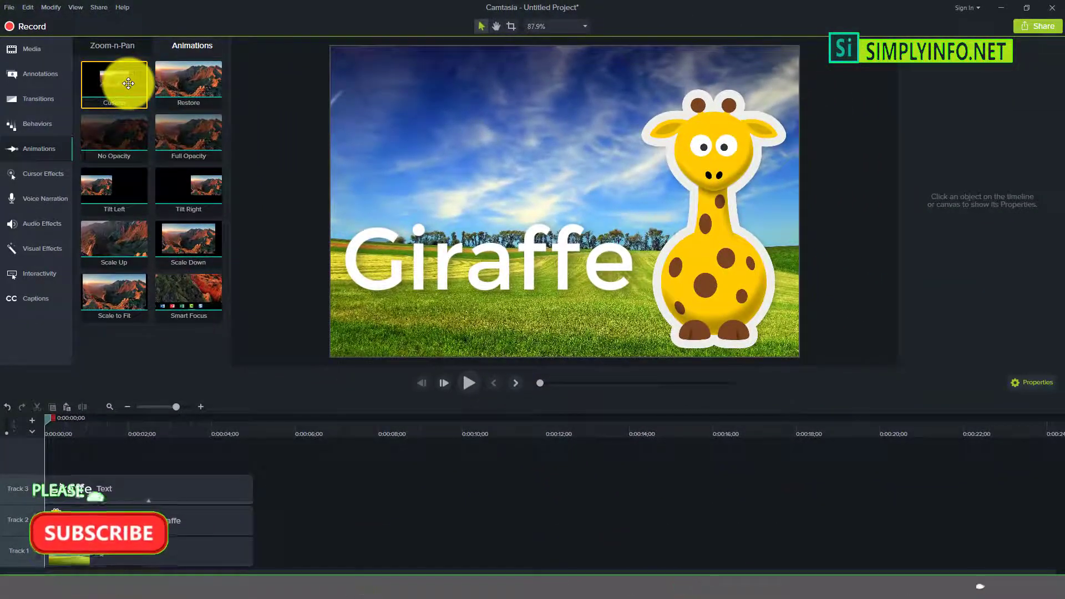
pyautogui.moveTo(49, 419); pyautogui.dragTo(11, 427)
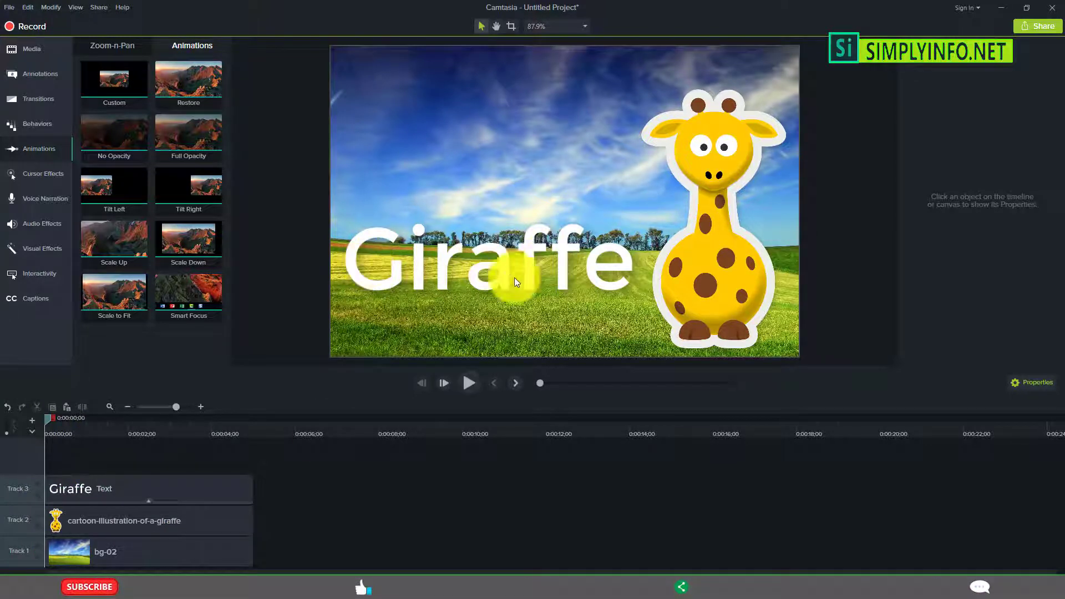
pyautogui.click(708, 164)
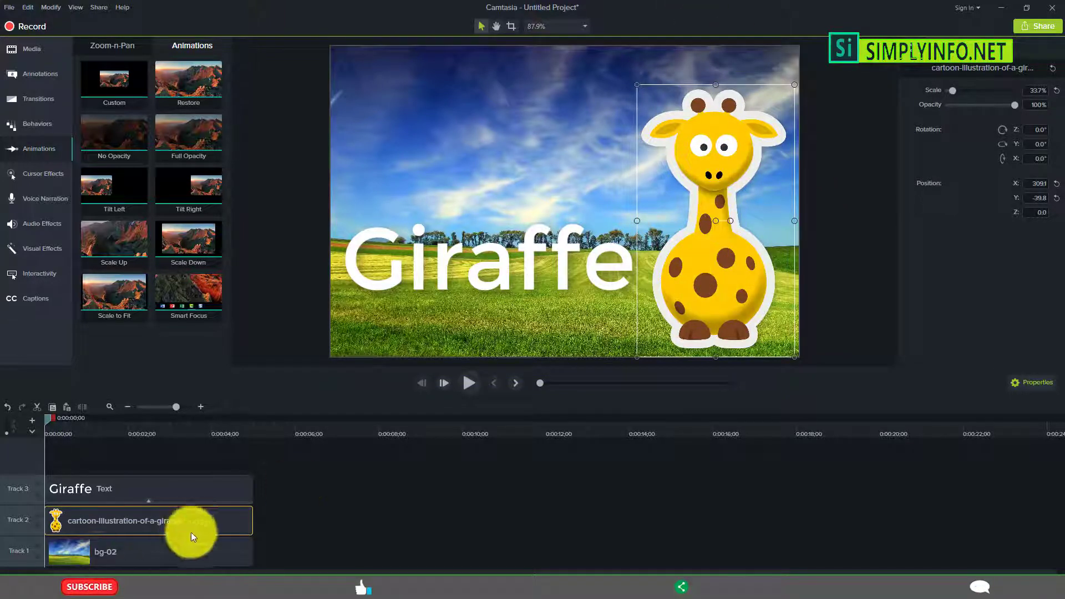
pyautogui.click(283, 542)
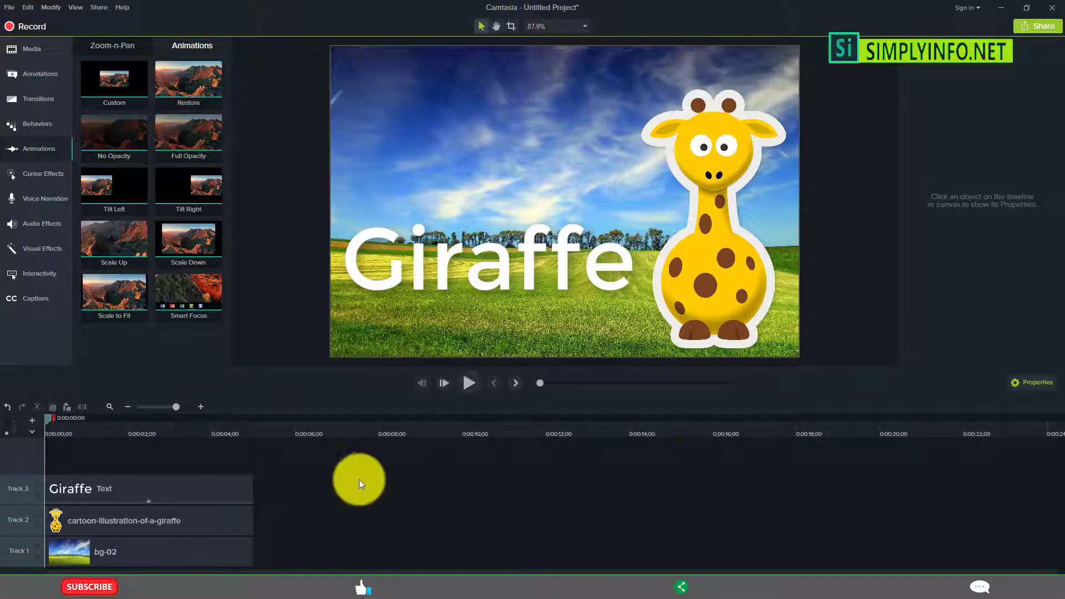
pyautogui.click(78, 527)
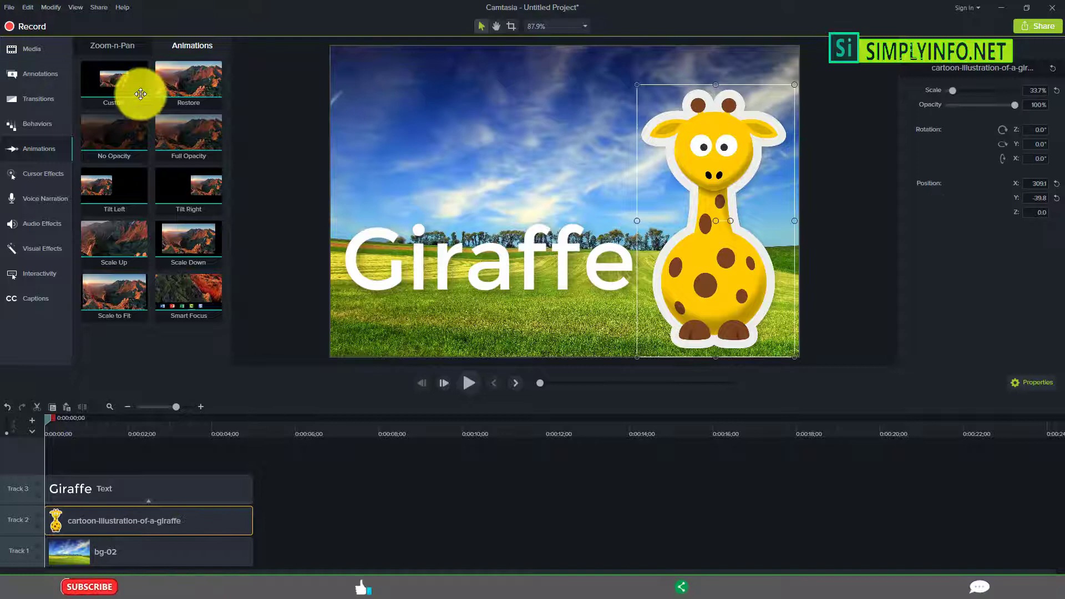
pyautogui.moveTo(106, 80); pyautogui.dragTo(74, 524)
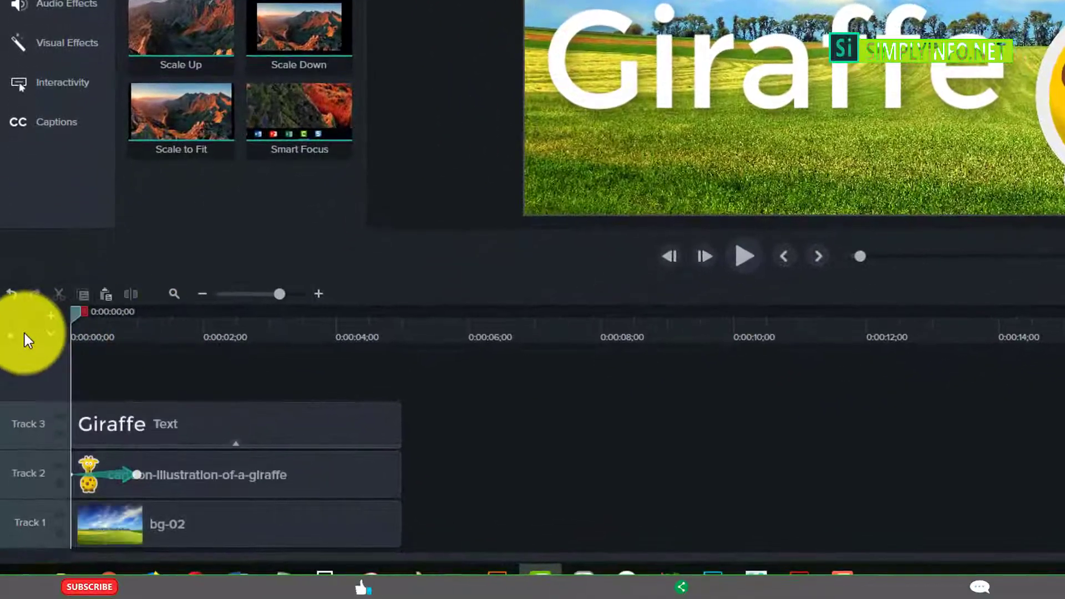
# - At the start point of the giraffe's animation, move the giraffe off the canvas past its right edge to about X 641.5, Y -19.0
pyautogui.click(107, 476)
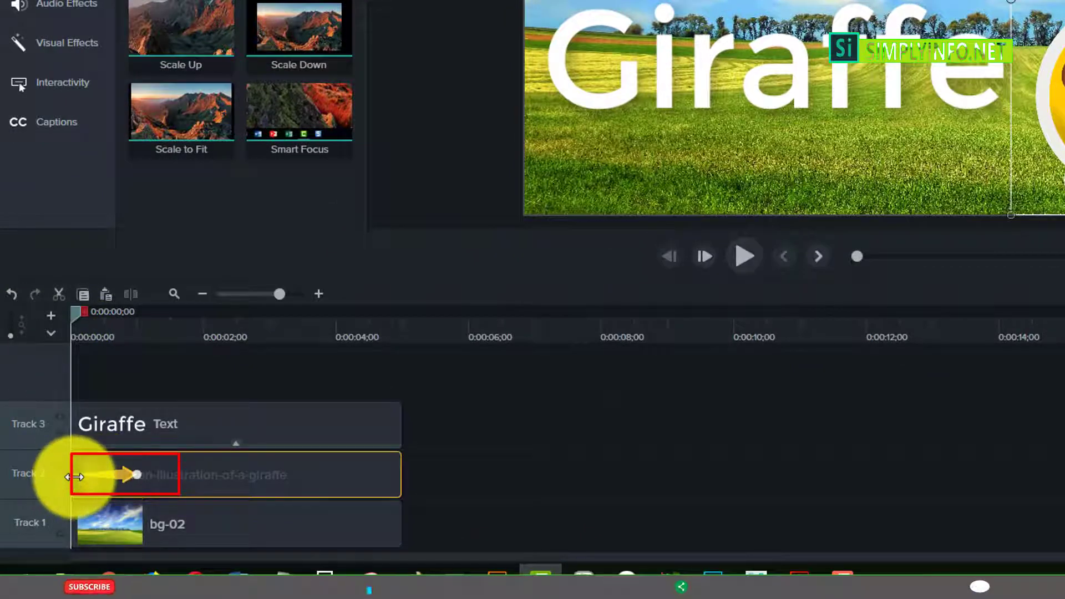
pyautogui.click(137, 474)
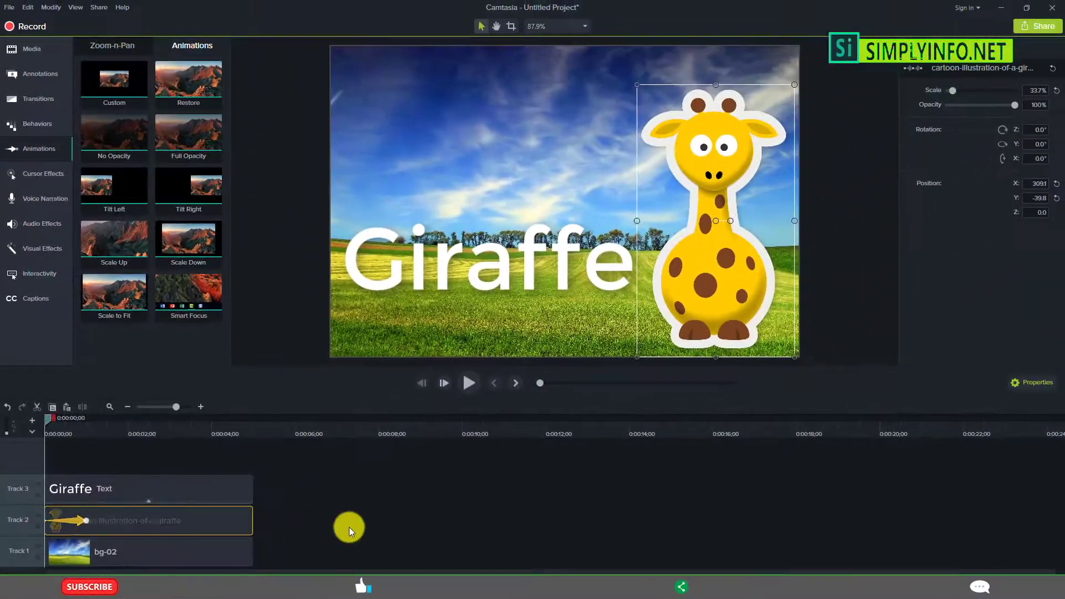
pyautogui.click(547, 490)
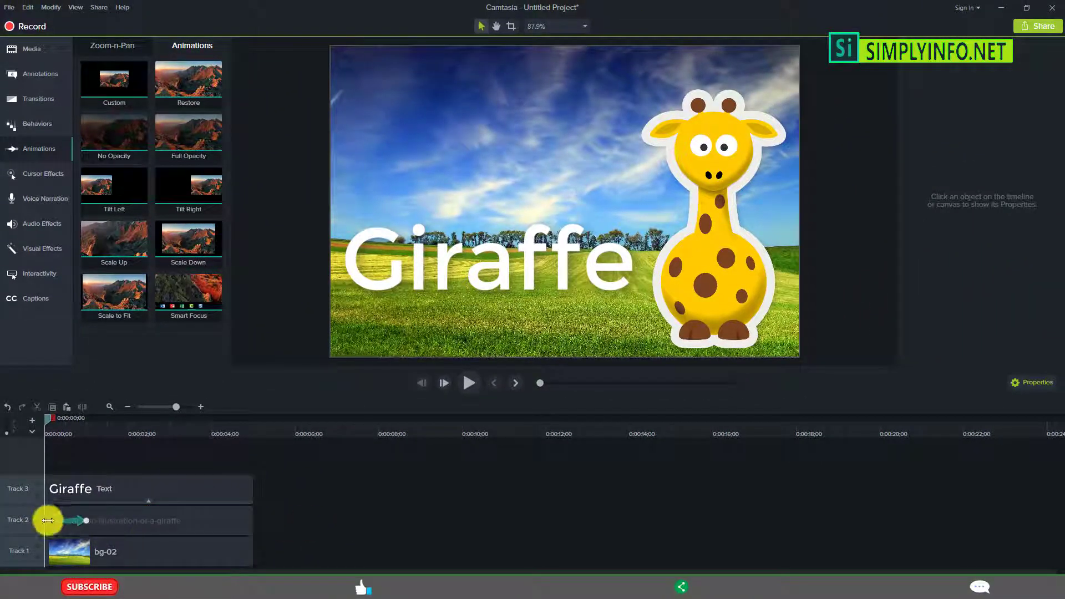
pyautogui.click(48, 520)
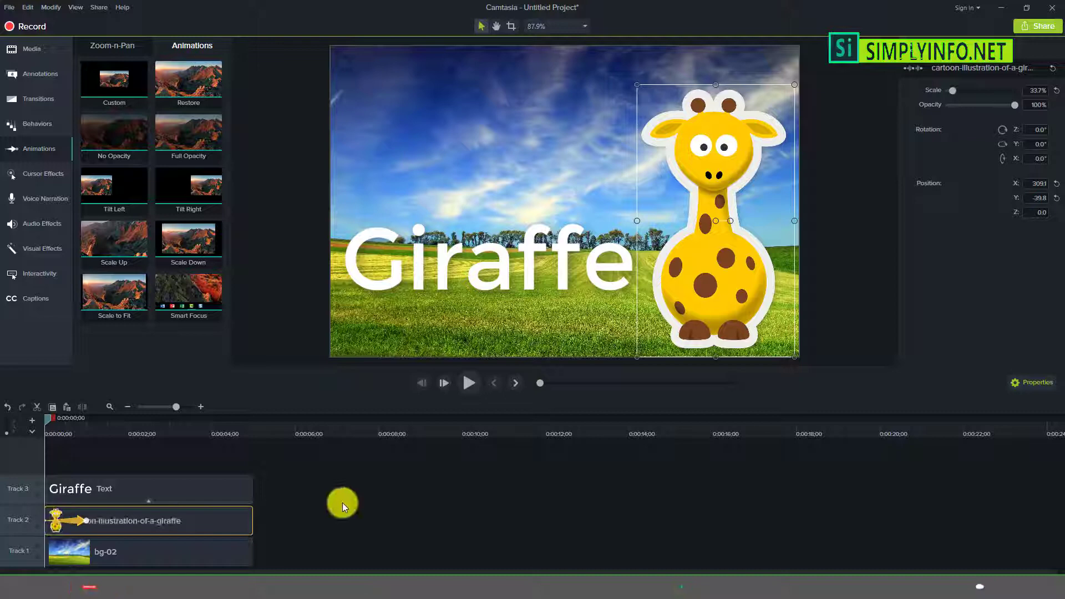
pyautogui.moveTo(710, 254); pyautogui.dragTo(876, 245)
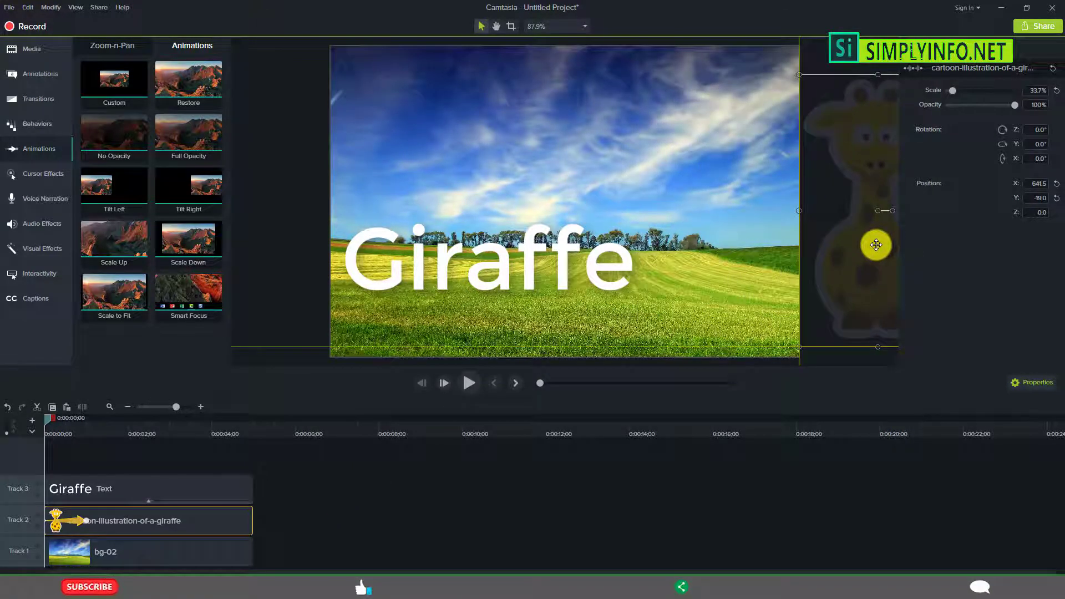
pyautogui.click(415, 494)
# - At the end point of the giraffe's animation, shift the giraffe slightly left to about X 295.4, Y -39.8
pyautogui.moveTo(46, 417); pyautogui.dragTo(72, 420)
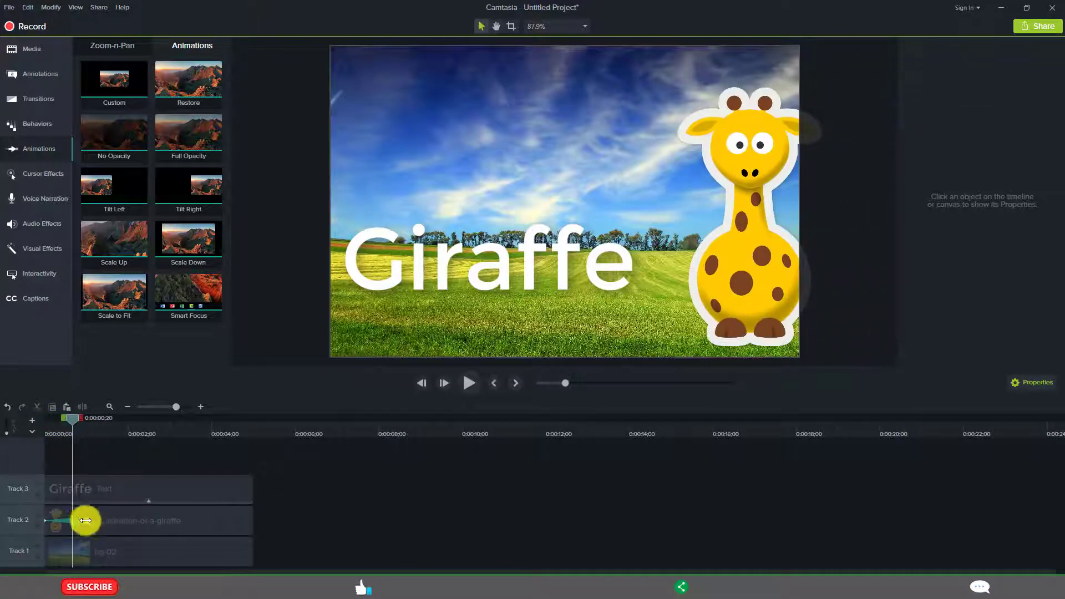
pyautogui.click(85, 520)
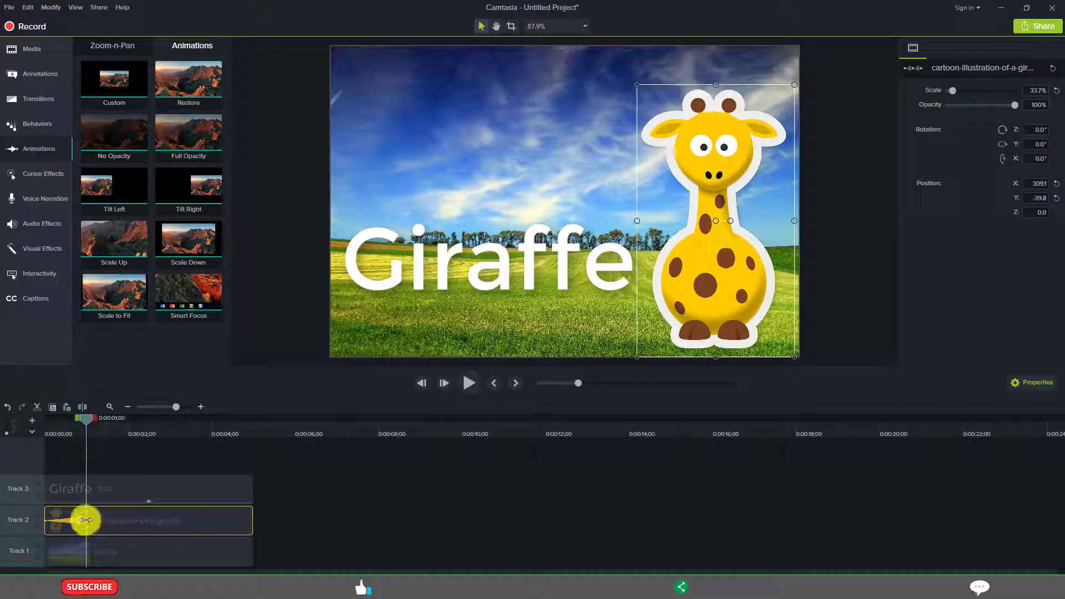
pyautogui.moveTo(85, 519); pyautogui.dragTo(45, 520)
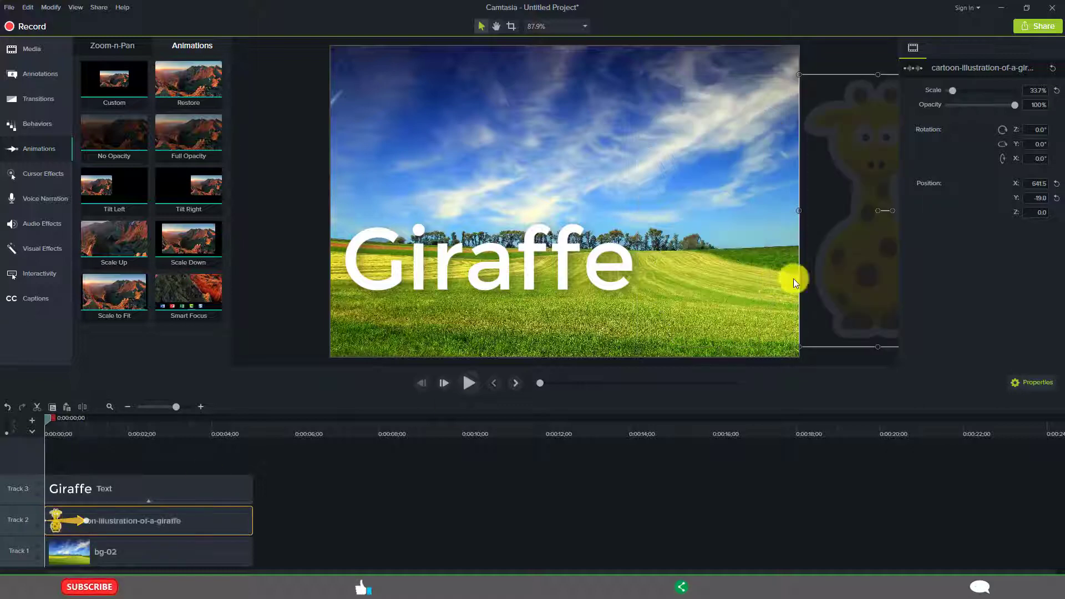
pyautogui.click(86, 521)
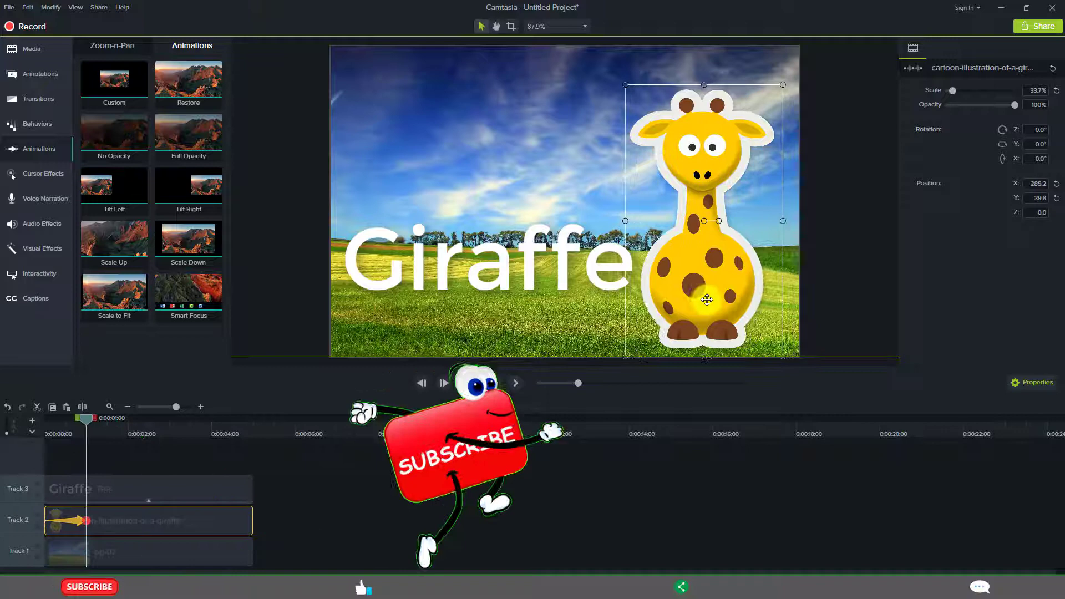
pyautogui.click(703, 470)
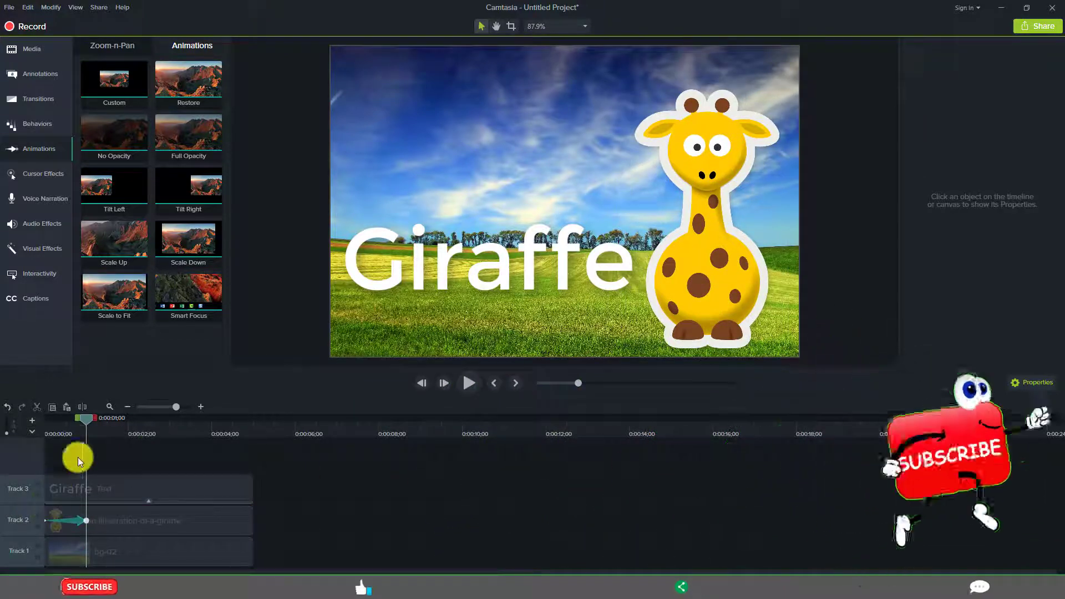
# - At 0:00:00;15, partway through the giraffe's animation, scale the giraffe to 79.5%
pyautogui.moveTo(87, 421); pyautogui.dragTo(65, 442)
pyautogui.click(68, 520)
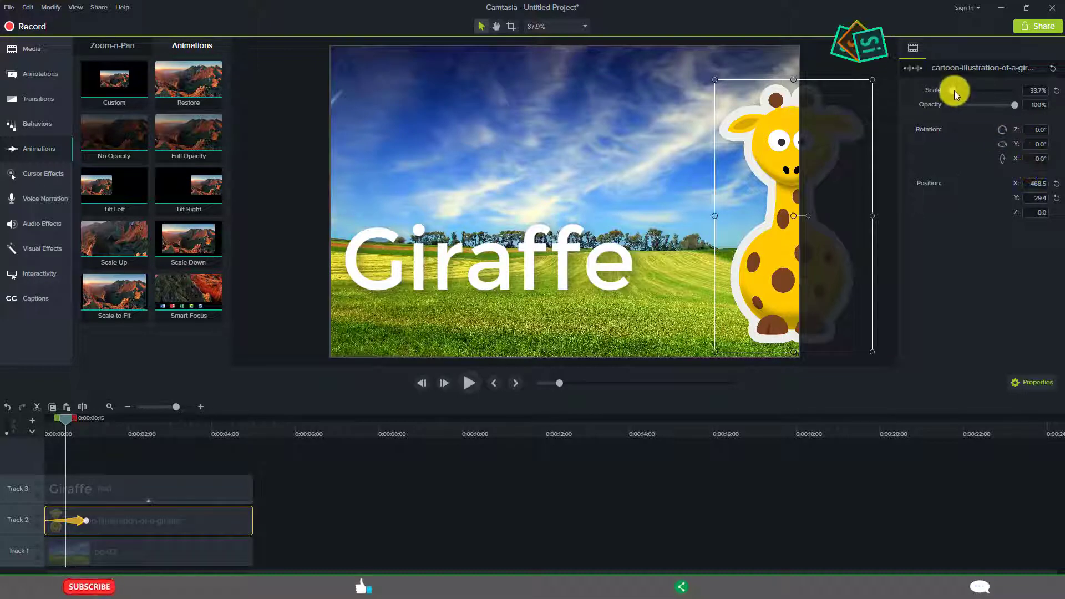
pyautogui.moveTo(954, 91); pyautogui.dragTo(960, 90)
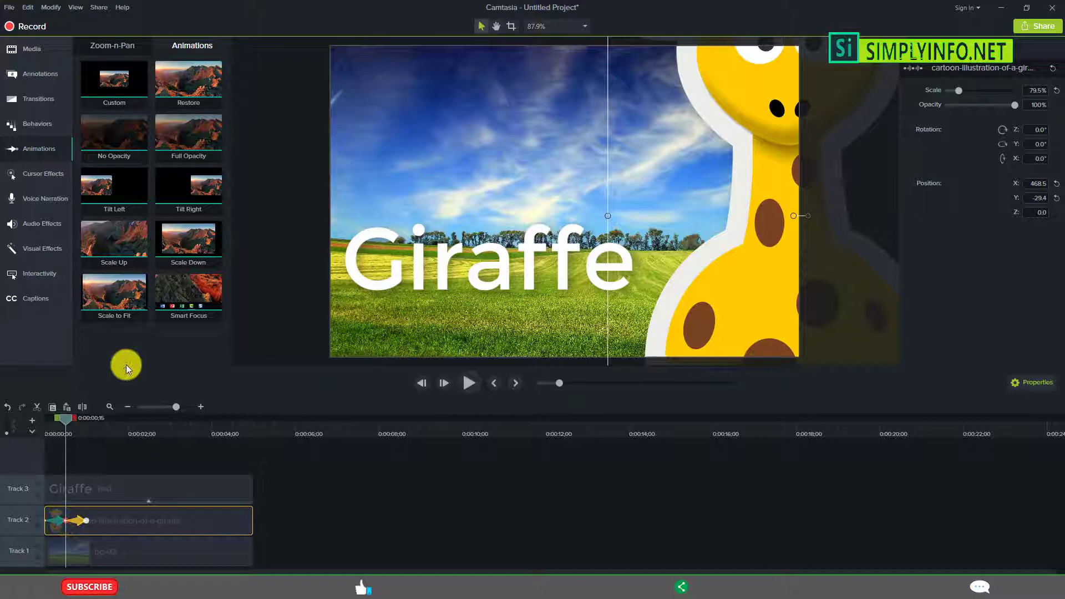
# - Preview the giraffe's two-part animation from the start of the timeline
pyautogui.moveTo(64, 418); pyautogui.dragTo(9, 422)
pyautogui.click(391, 489)
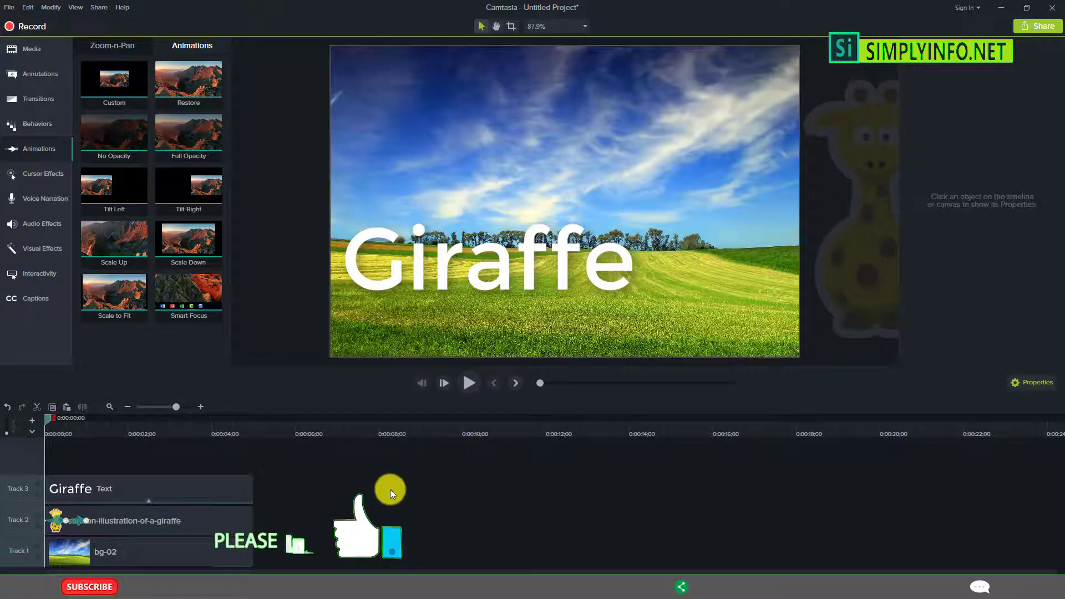
pyautogui.press('space')
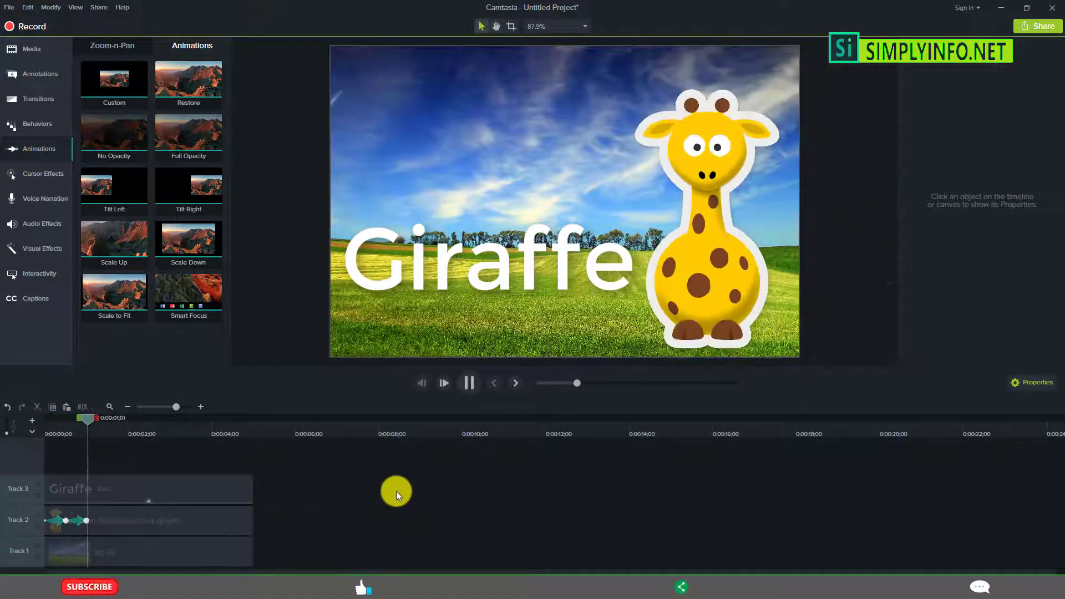
pyautogui.press('space')
# - At the middle animation point, reposition the enlarged giraffe so its head fits the canvas, at about X 183.0, Y -298.2
pyautogui.doubleClick(63, 521)
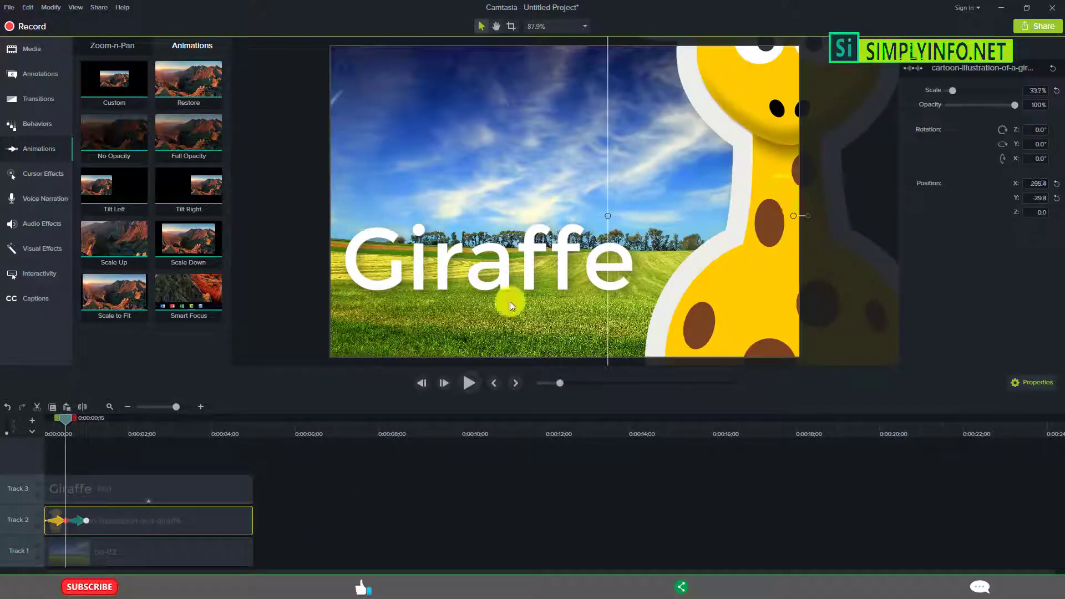
pyautogui.moveTo(767, 271); pyautogui.dragTo(636, 406)
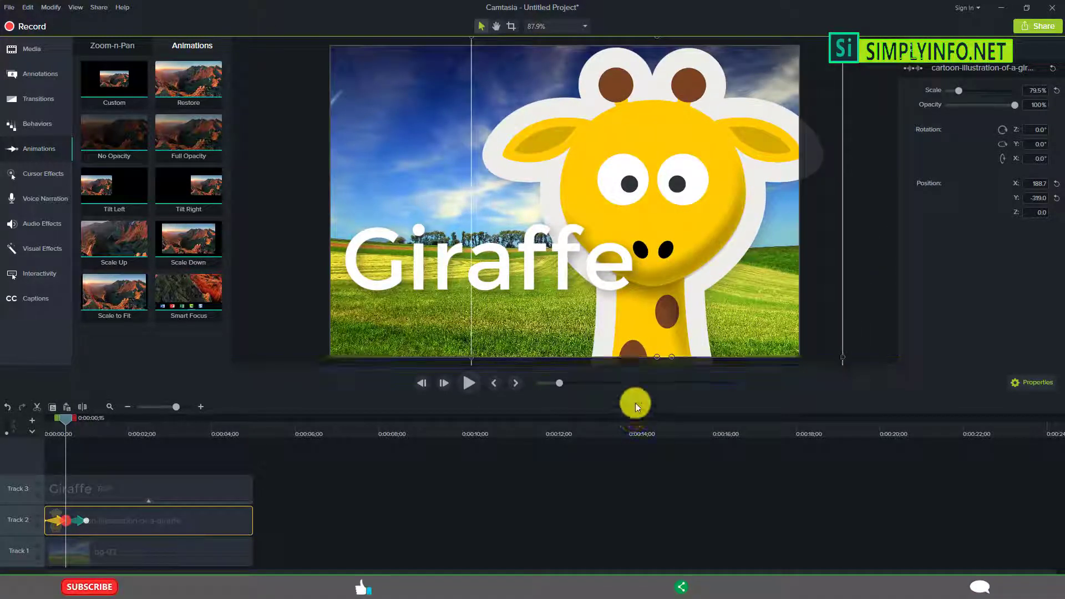
pyautogui.click(404, 520)
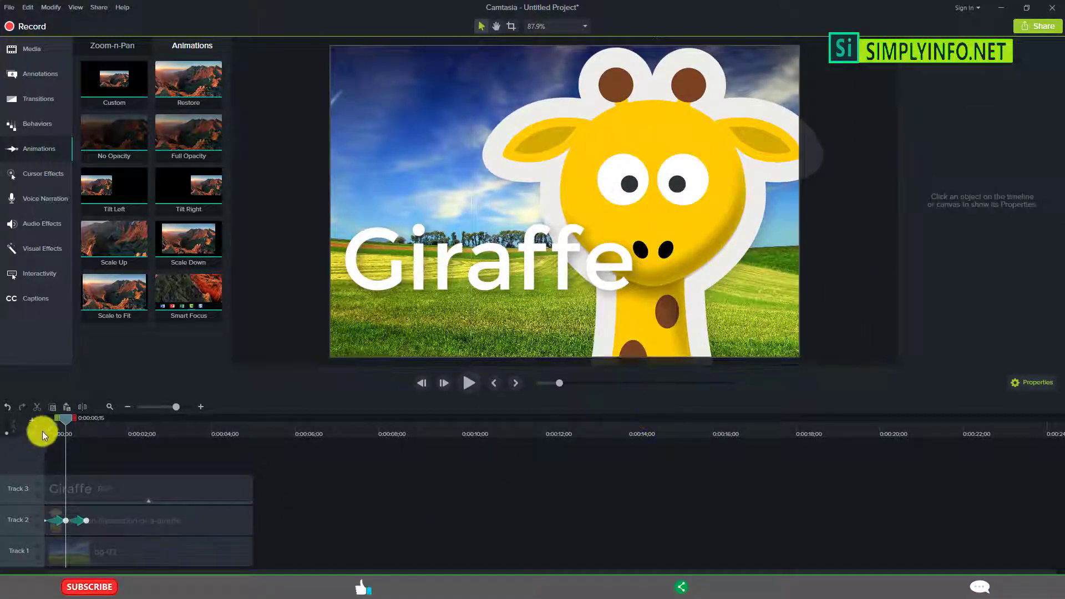
pyautogui.click(65, 520)
pyautogui.click(676, 166)
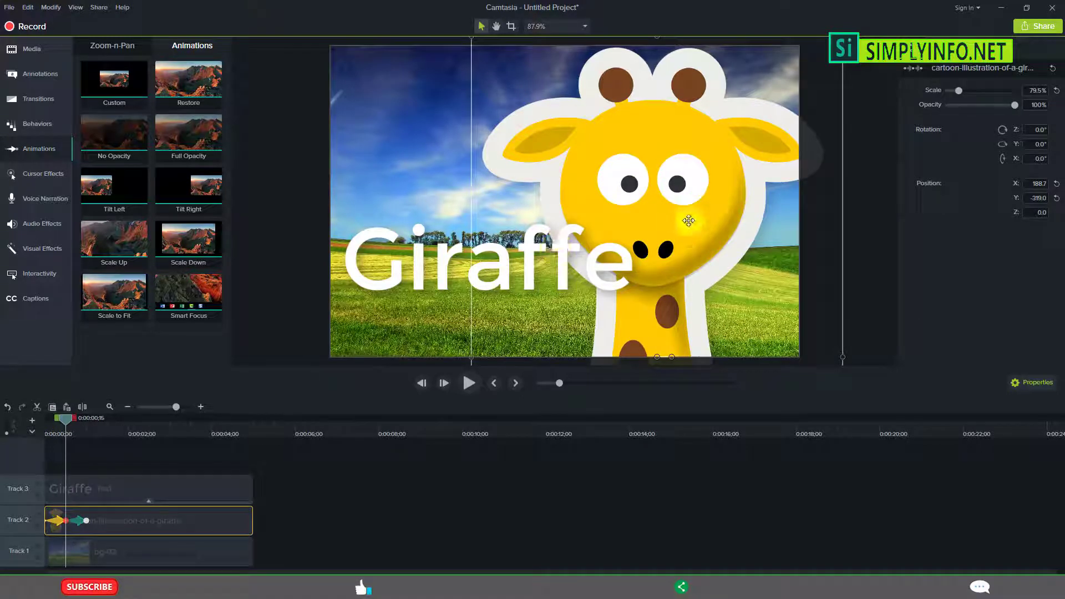
pyautogui.moveTo(688, 220)
pyautogui.mouseDown()
pyautogui.moveTo(704, 212)
pyautogui.moveTo(571, 219)
pyautogui.moveTo(688, 220)
pyautogui.mouseUp()
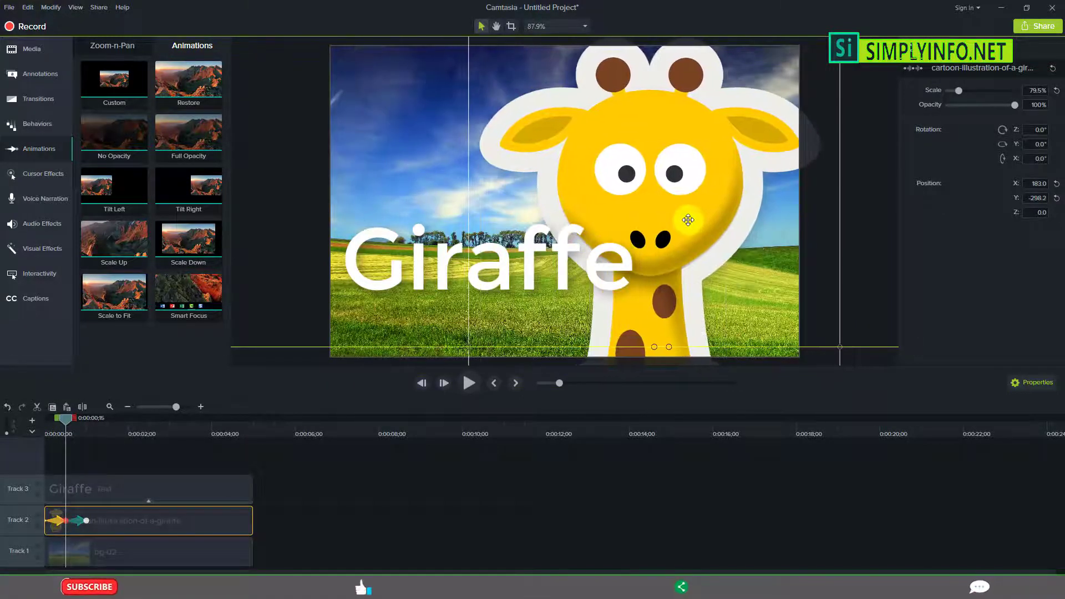
# - Play the timeline from the beginning to review the giraffe's repositioned close-up
pyautogui.moveTo(70, 427); pyautogui.dragTo(2, 427)
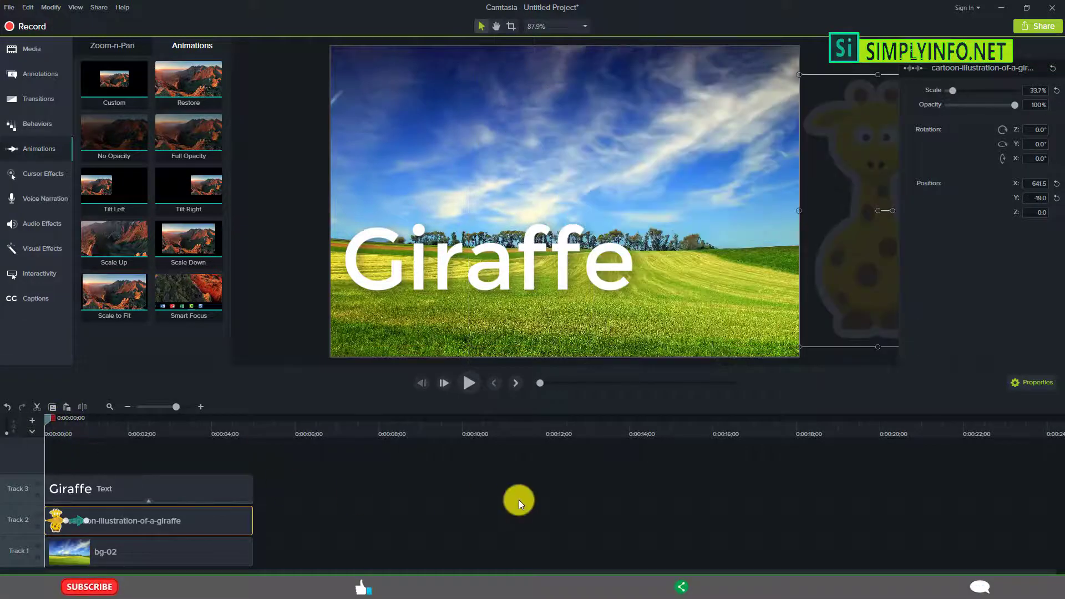
pyautogui.press('space')
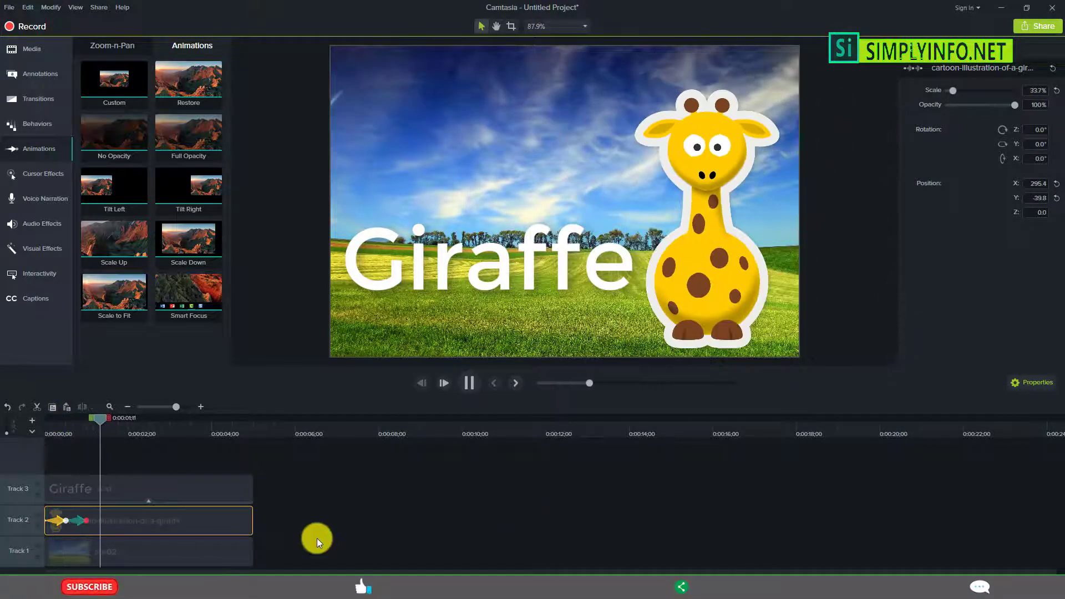
pyautogui.press('space')
# - Stretch both giraffe animations so the second one ends at 0:00:01;11, and preview the result from the start
pyautogui.click(80, 524)
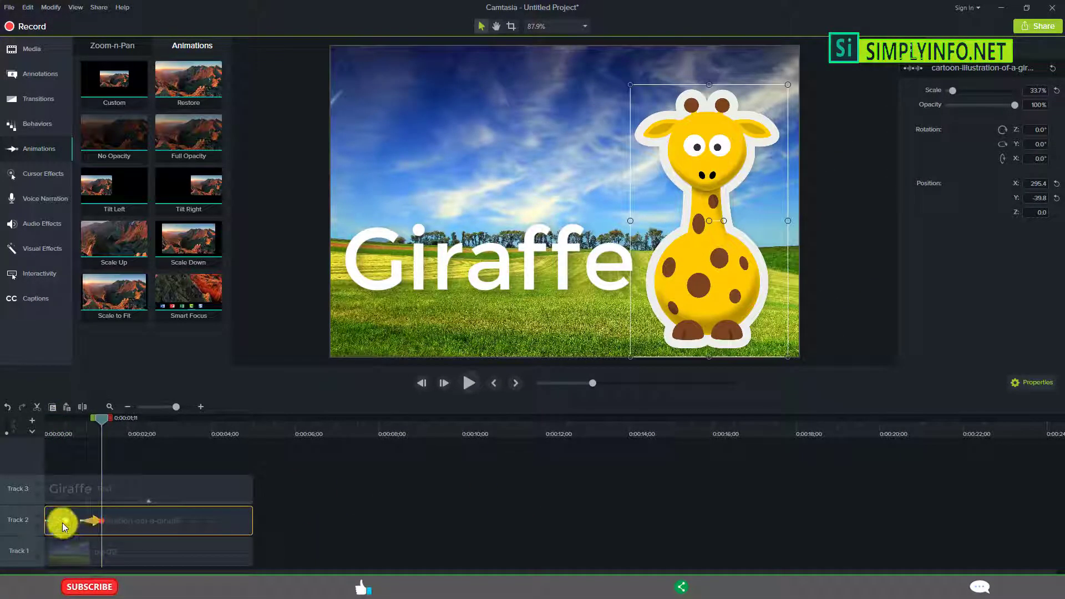
pyautogui.moveTo(82, 522)
pyautogui.mouseDown()
pyautogui.moveTo(66, 521)
pyautogui.moveTo(78, 520)
pyautogui.mouseUp()
pyautogui.click(420, 524)
pyautogui.moveTo(77, 418); pyautogui.dragTo(46, 418)
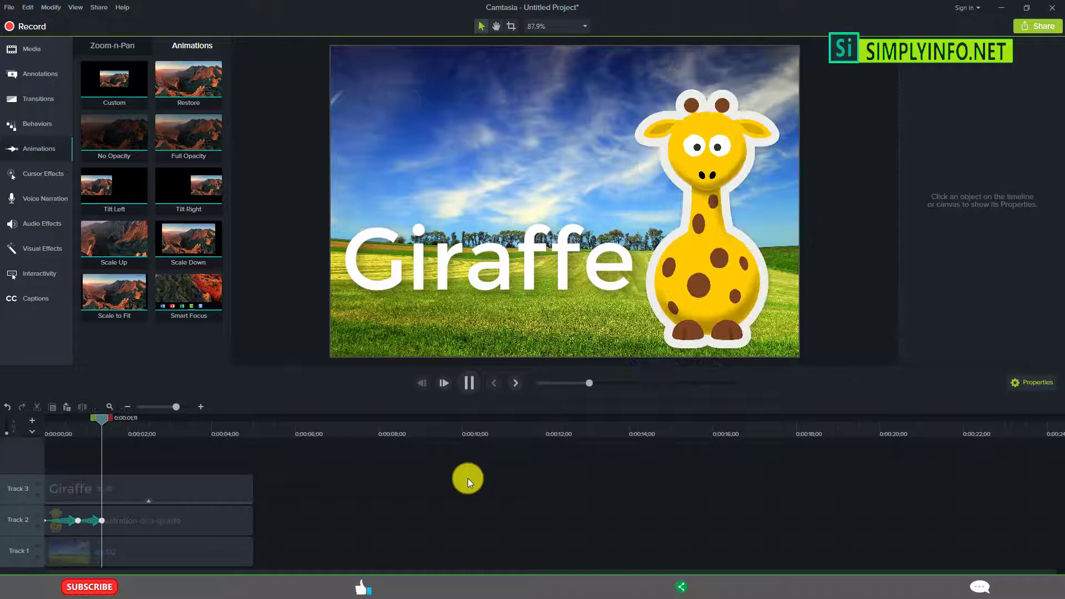
pyautogui.press('space')
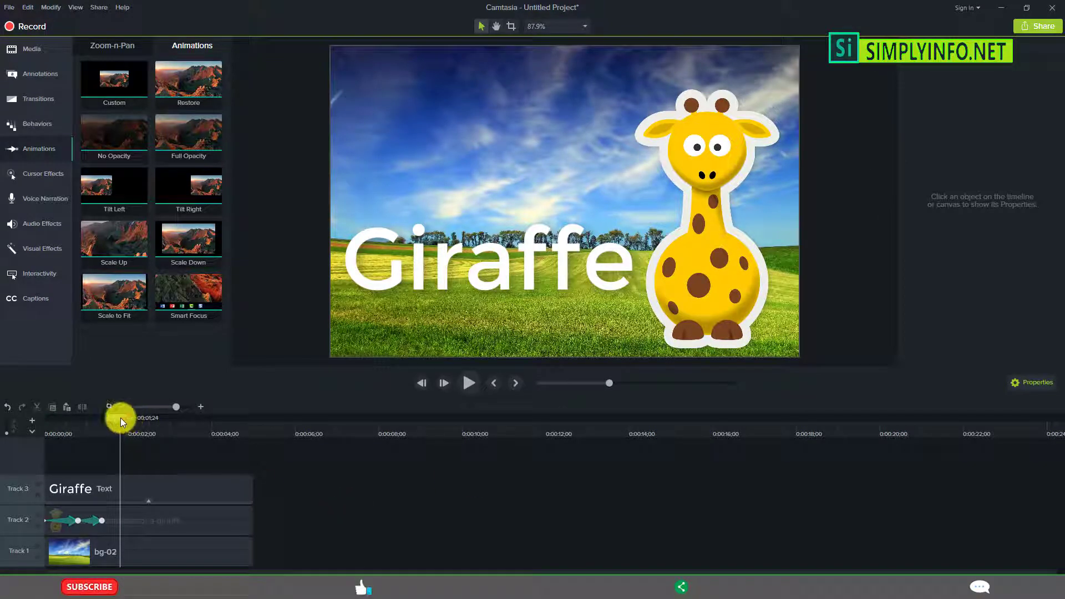
# - Extend the giraffe's second animation to end just before the two-second mark
pyautogui.moveTo(121, 418); pyautogui.dragTo(114, 422)
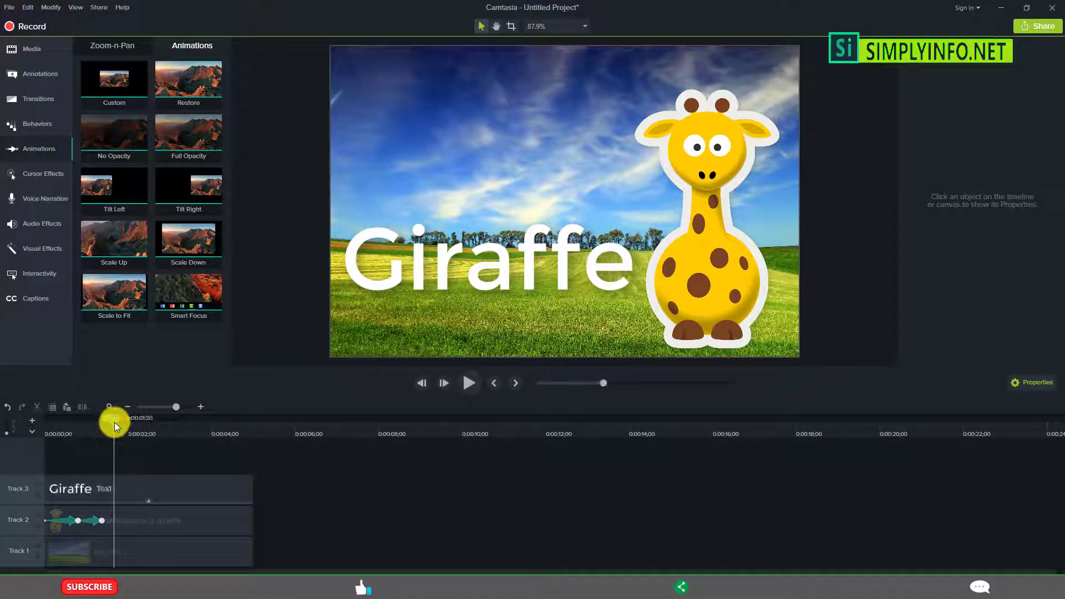
pyautogui.click(104, 522)
pyautogui.moveTo(103, 522); pyautogui.dragTo(122, 521)
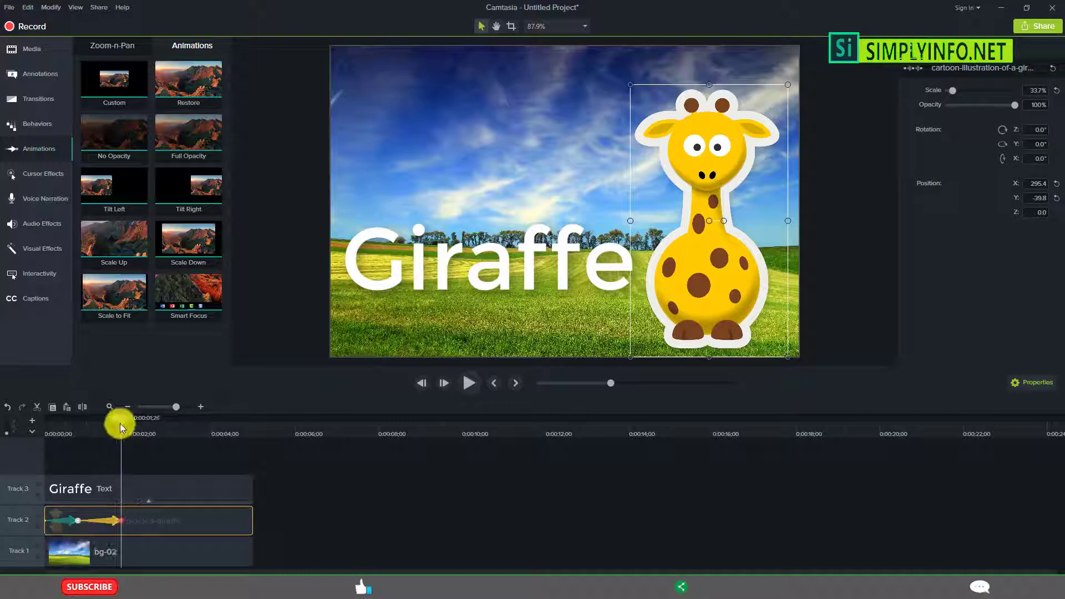
# - At 0:00:01;11, scale the giraffe to 19.1%, and play the animation from the start
pyautogui.moveTo(120, 422); pyautogui.dragTo(104, 421)
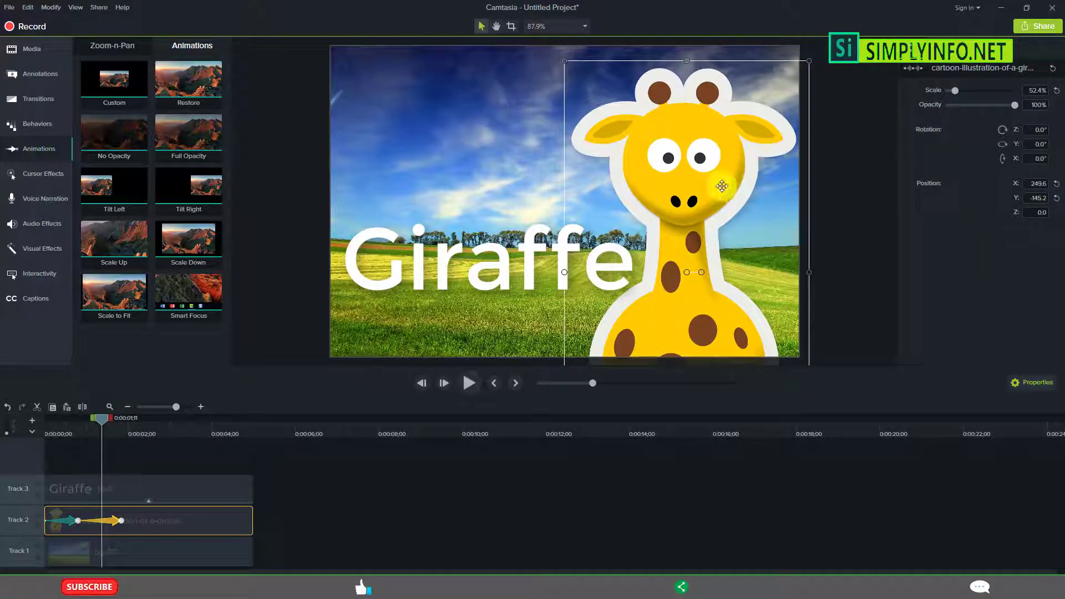
pyautogui.moveTo(957, 90); pyautogui.dragTo(951, 91)
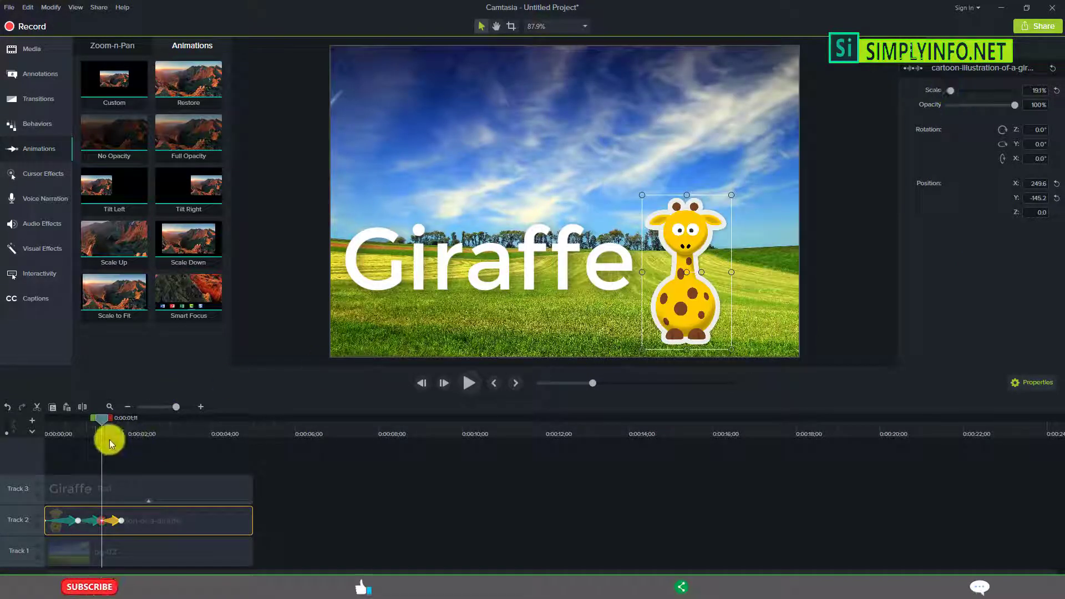
pyautogui.moveTo(101, 423); pyautogui.dragTo(33, 423)
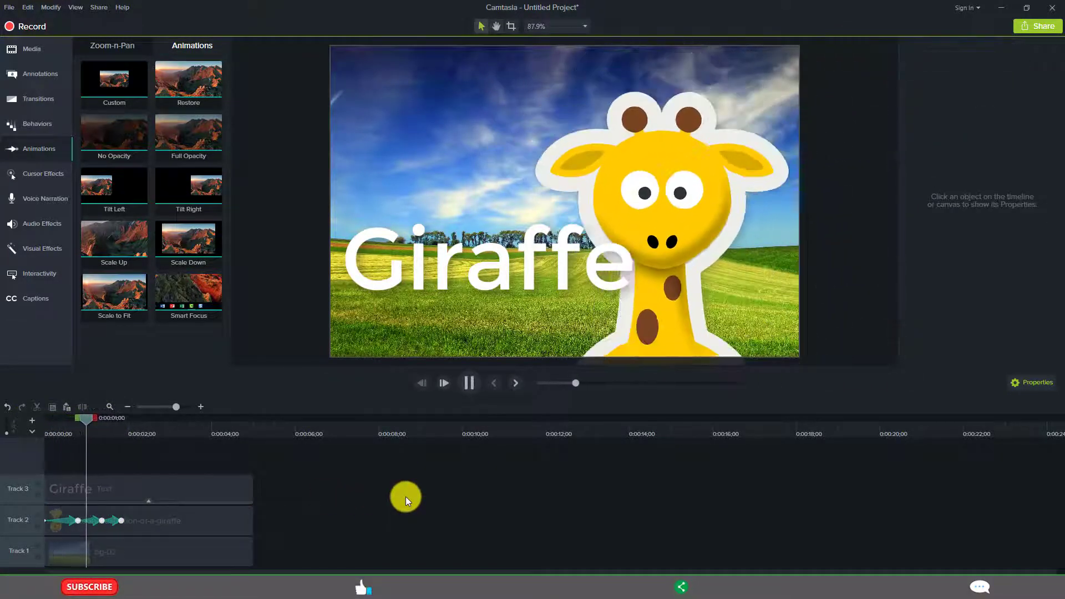
# - Add a custom animation ending at 0:00:05;00 on the giraffe clip, and extend the bg-02 background clip to nearly nine seconds
pyautogui.press('space')
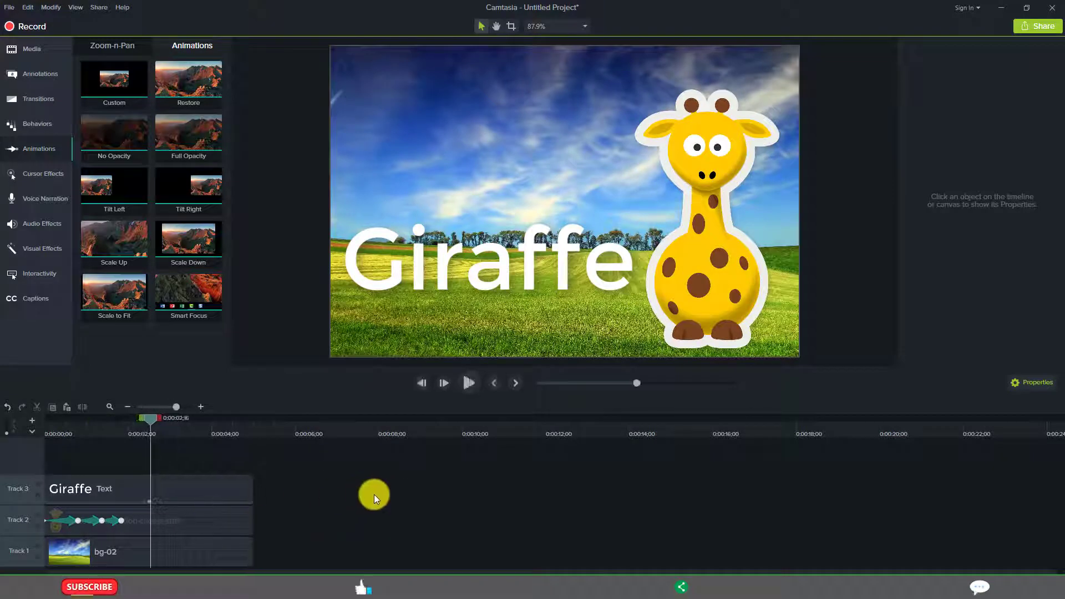
pyautogui.moveTo(144, 416); pyautogui.dragTo(222, 431)
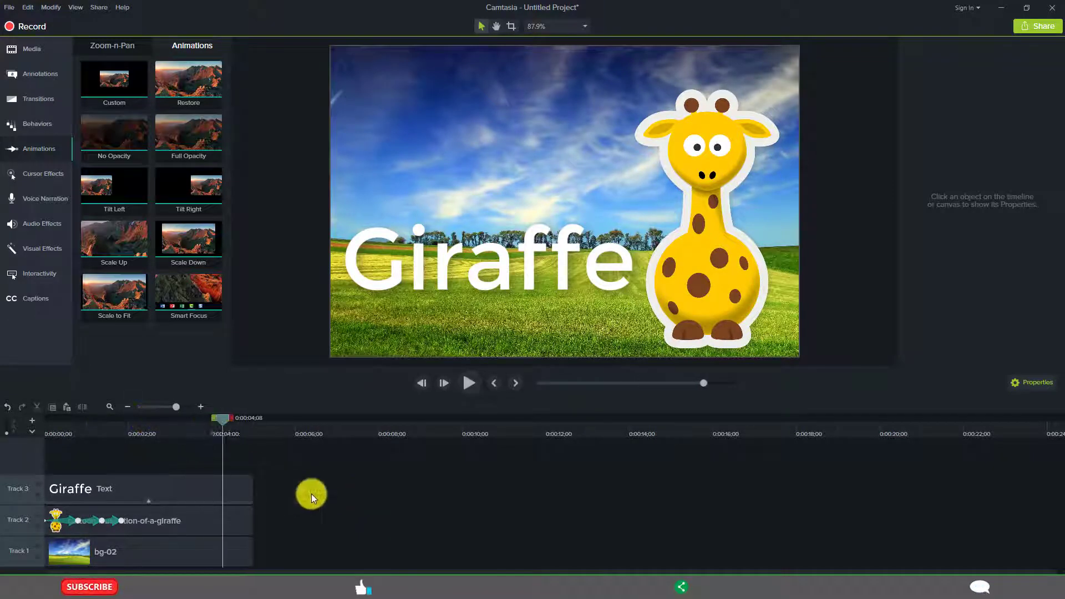
pyautogui.moveTo(135, 69); pyautogui.dragTo(288, 520)
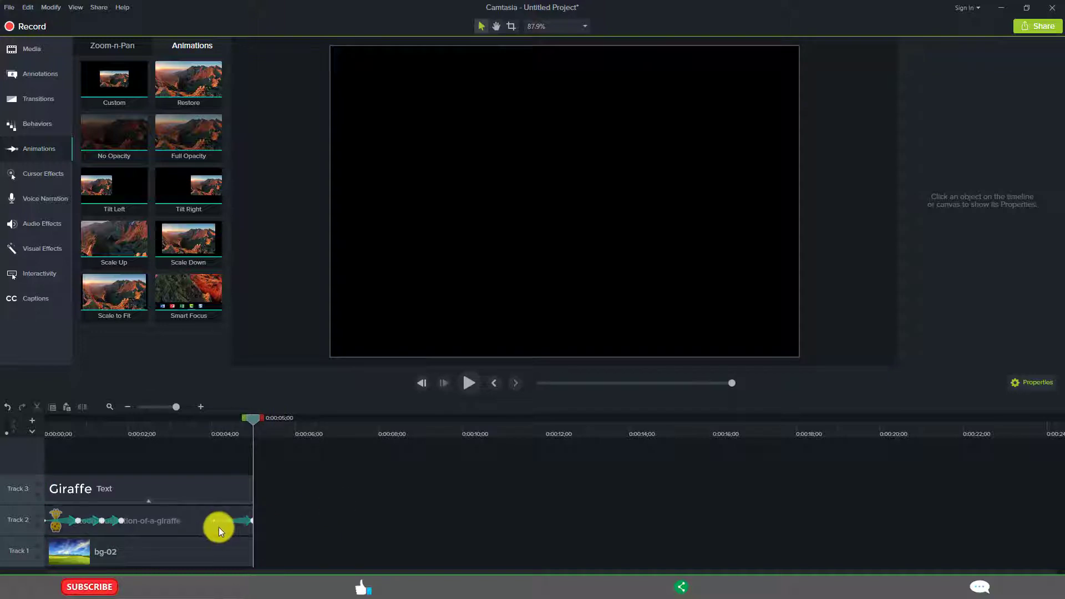
pyautogui.click(252, 519)
pyautogui.click(310, 516)
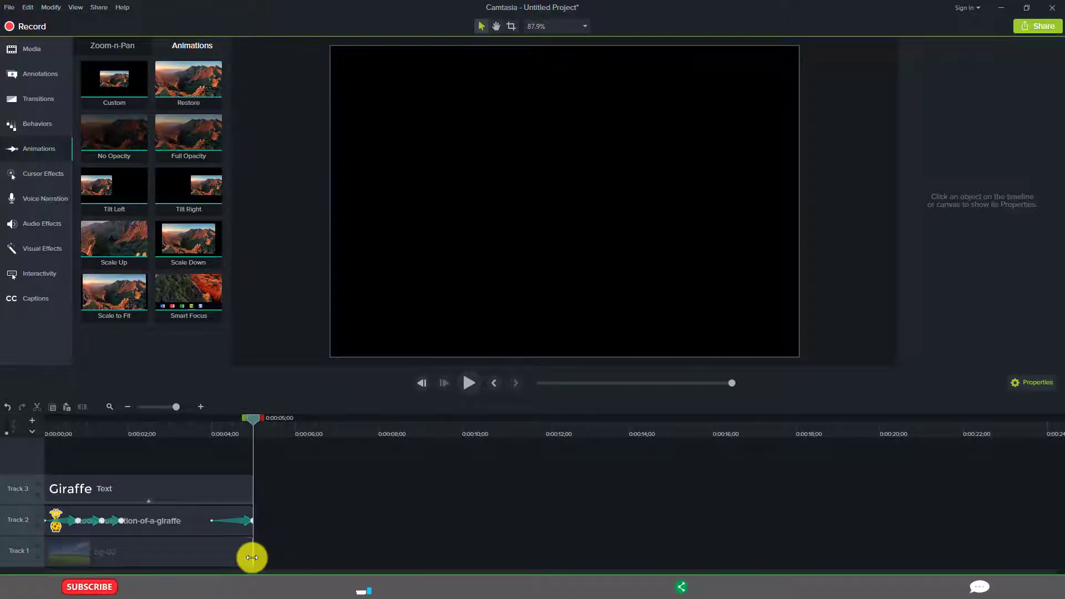
pyautogui.moveTo(252, 557); pyautogui.dragTo(412, 549)
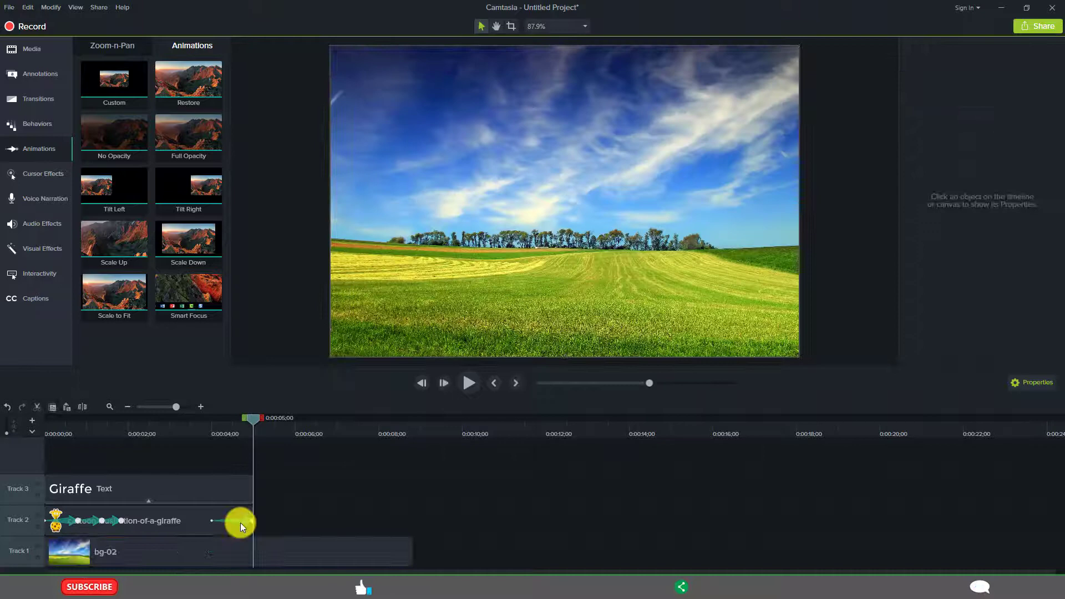
# - At the end of the giraffe's last animation, move the giraffe off the canvas's right edge and preview the exit
pyautogui.click(221, 431)
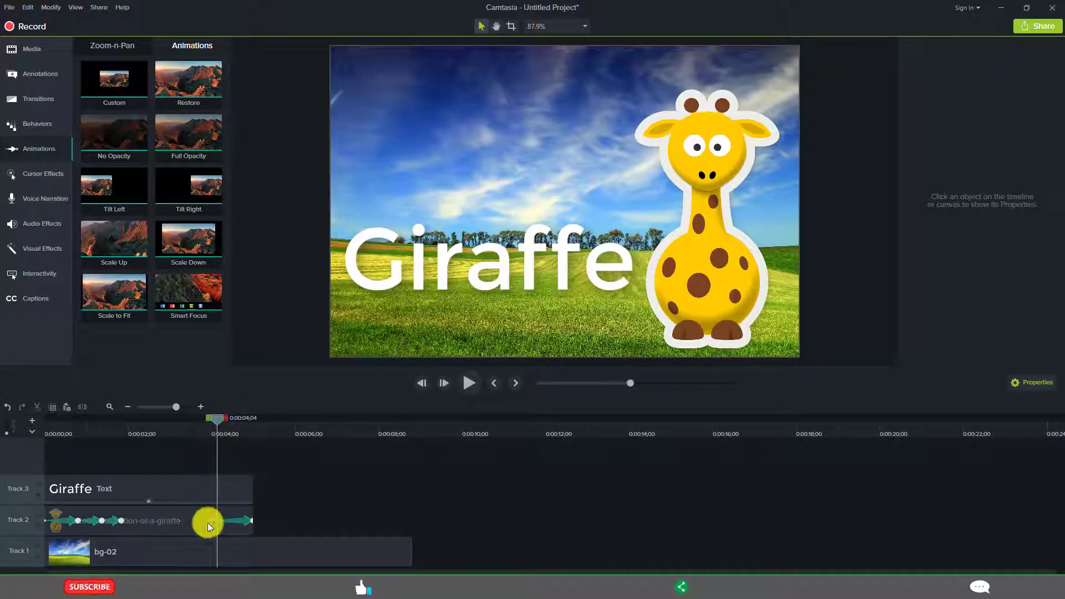
pyautogui.click(240, 516)
pyautogui.click(248, 519)
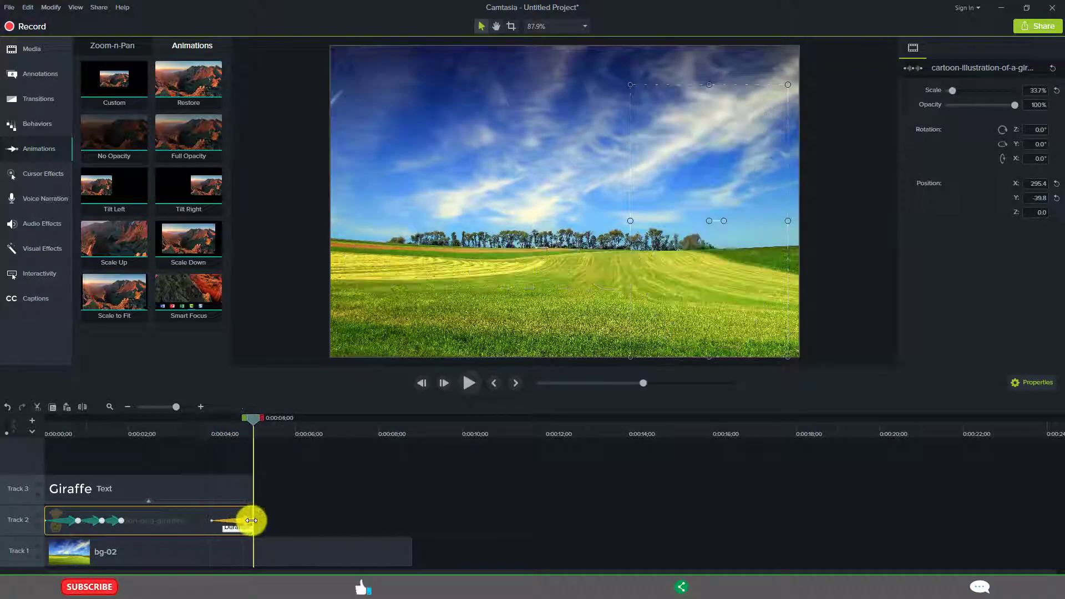
pyautogui.moveTo(710, 222); pyautogui.dragTo(881, 220)
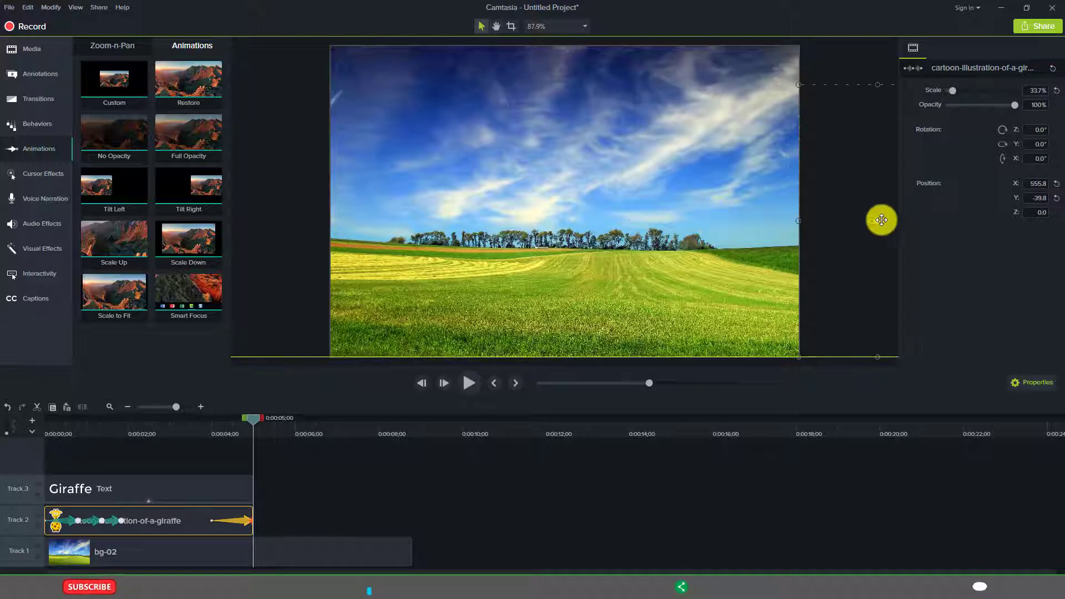
pyautogui.click(518, 488)
pyautogui.click(201, 422)
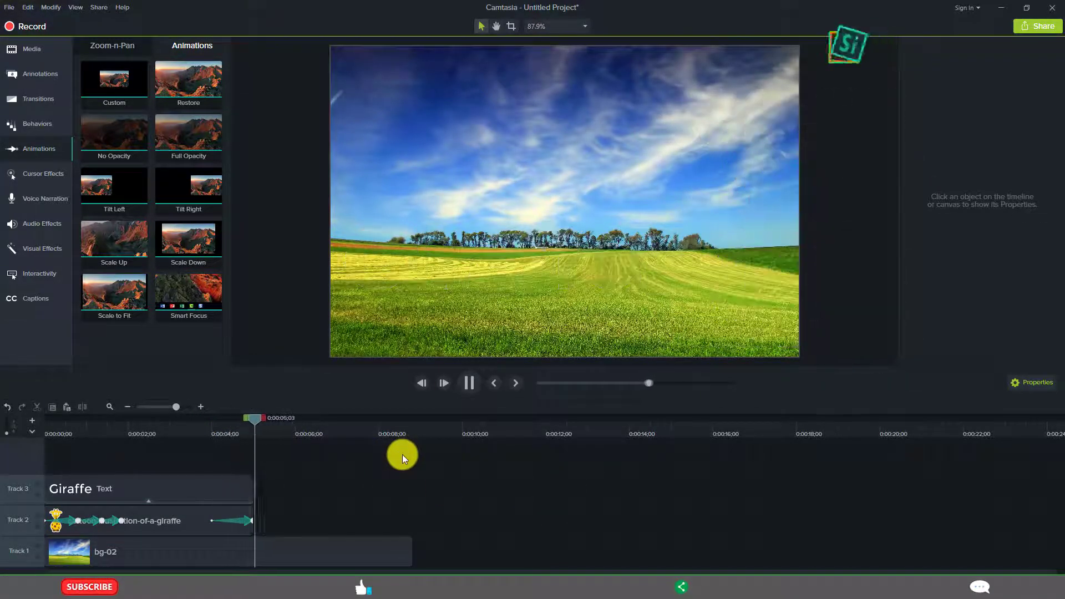
pyautogui.click(204, 431)
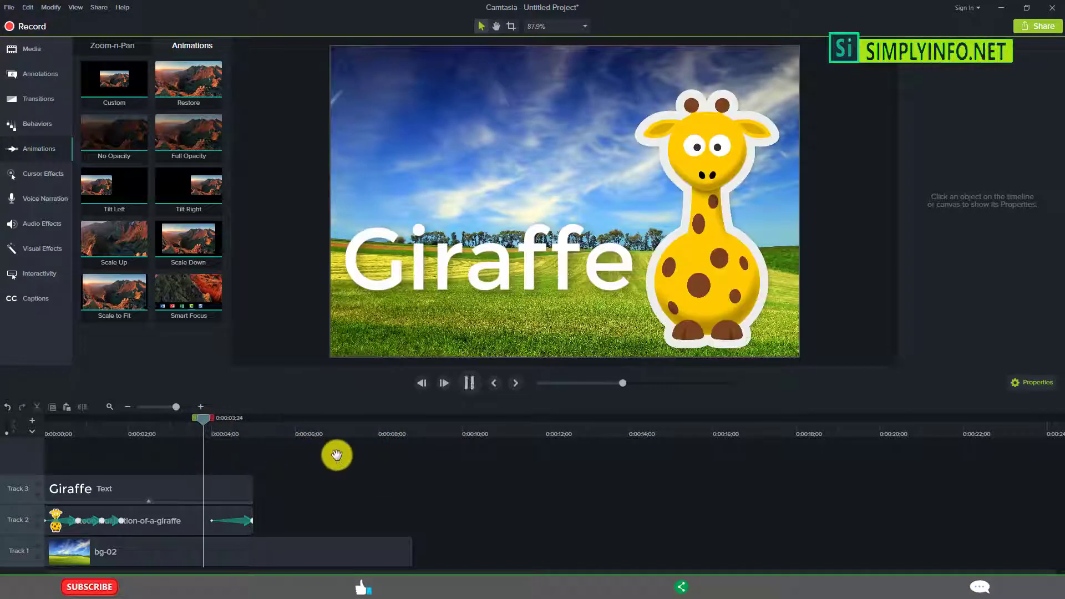
pyautogui.press('space')
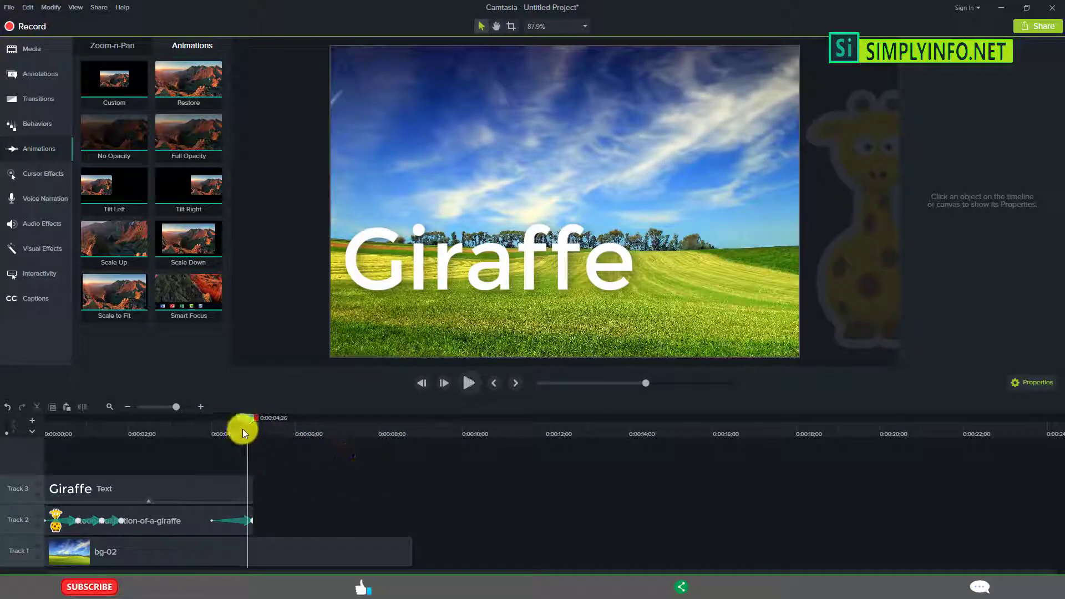
# - At about 0:00:04;08, shift the giraffe slightly left toward the text to create a wind-up before its exit, and preview it
pyautogui.moveTo(242, 428); pyautogui.dragTo(223, 431)
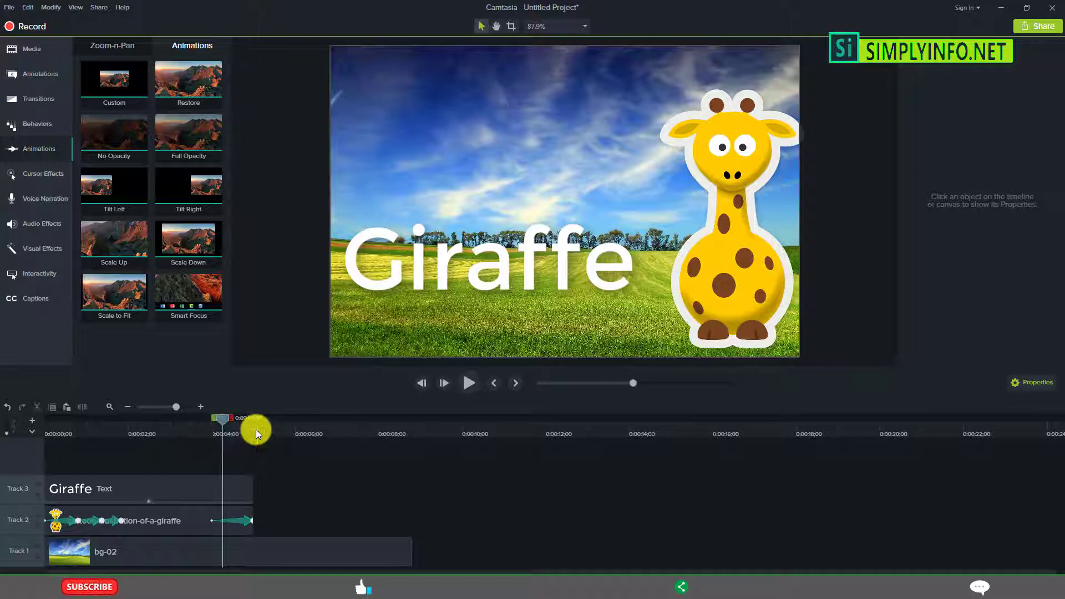
pyautogui.click(725, 292)
pyautogui.moveTo(725, 292); pyautogui.dragTo(659, 300)
pyautogui.click(198, 424)
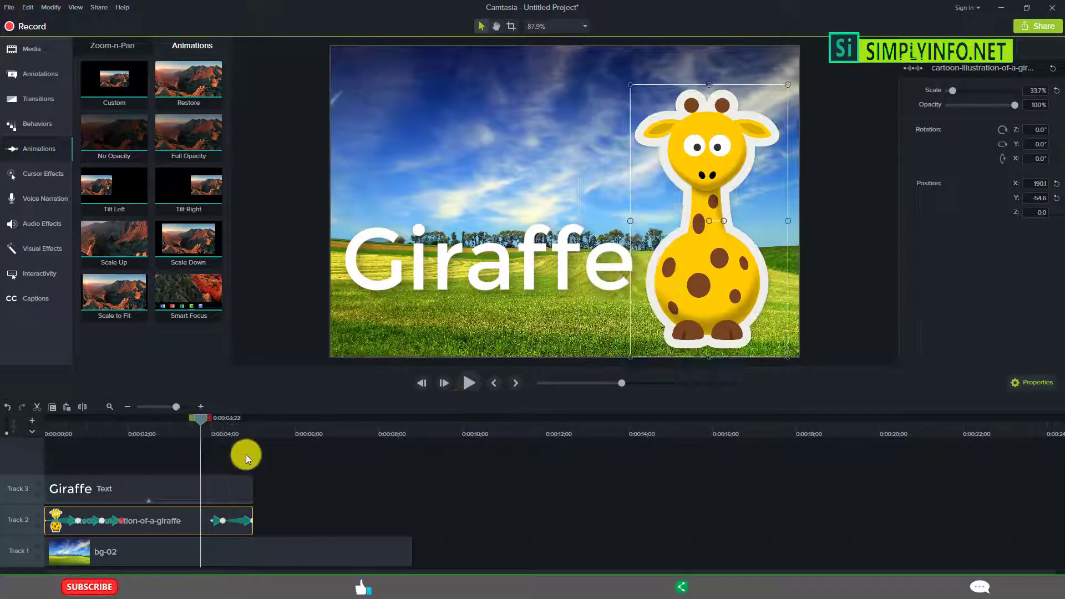
pyautogui.press('space')
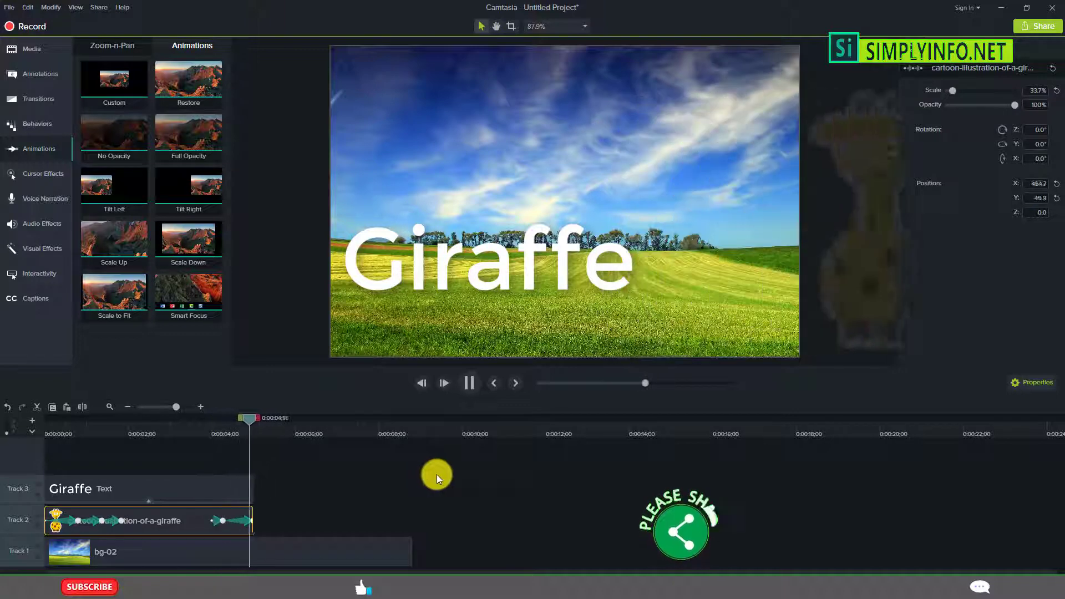
# - Lengthen the giraffe's wind-up animation by starting it slightly earlier, and play the exit again
pyautogui.moveTo(213, 520); pyautogui.dragTo(206, 520)
pyautogui.click(238, 461)
pyautogui.press('space')
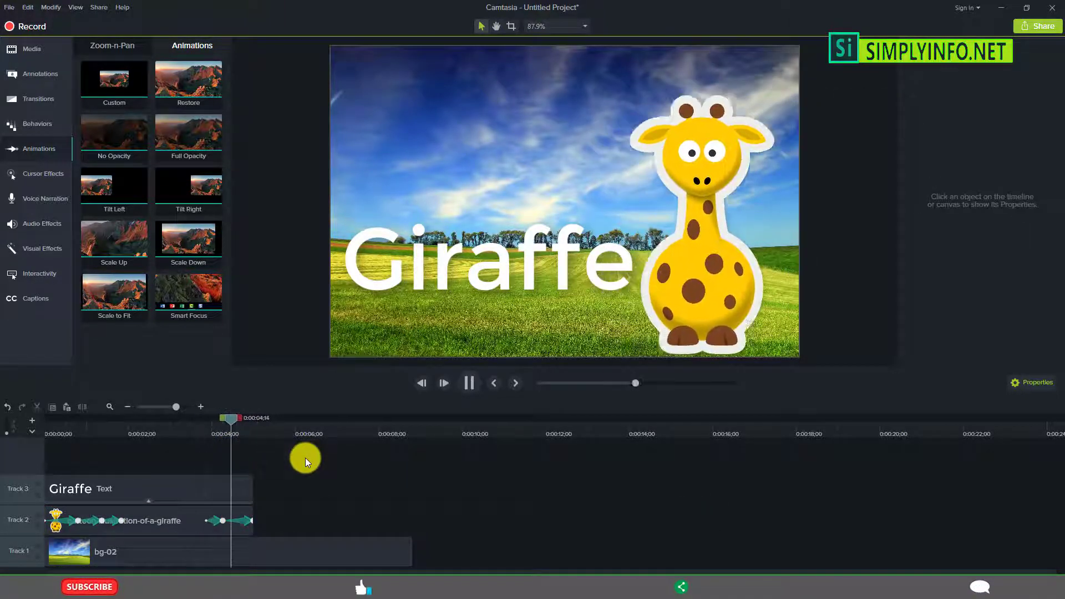
pyautogui.press('space')
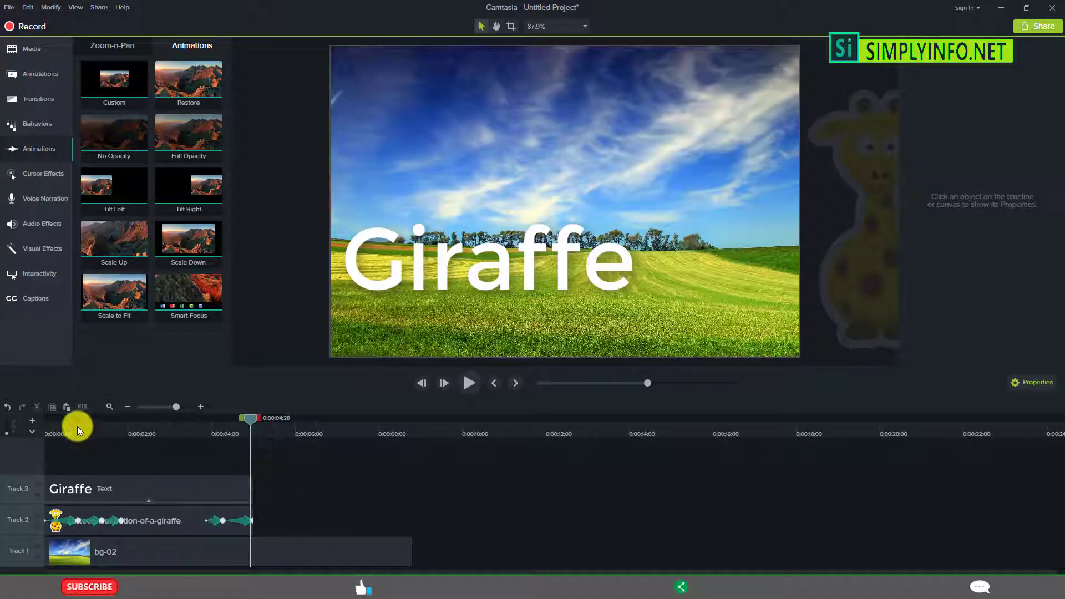
# - Review the giraffe's entrance from the beginning, and shift the Giraffe text clip to start at 0:00:01;25, where the entrance ends
pyautogui.click(45, 426)
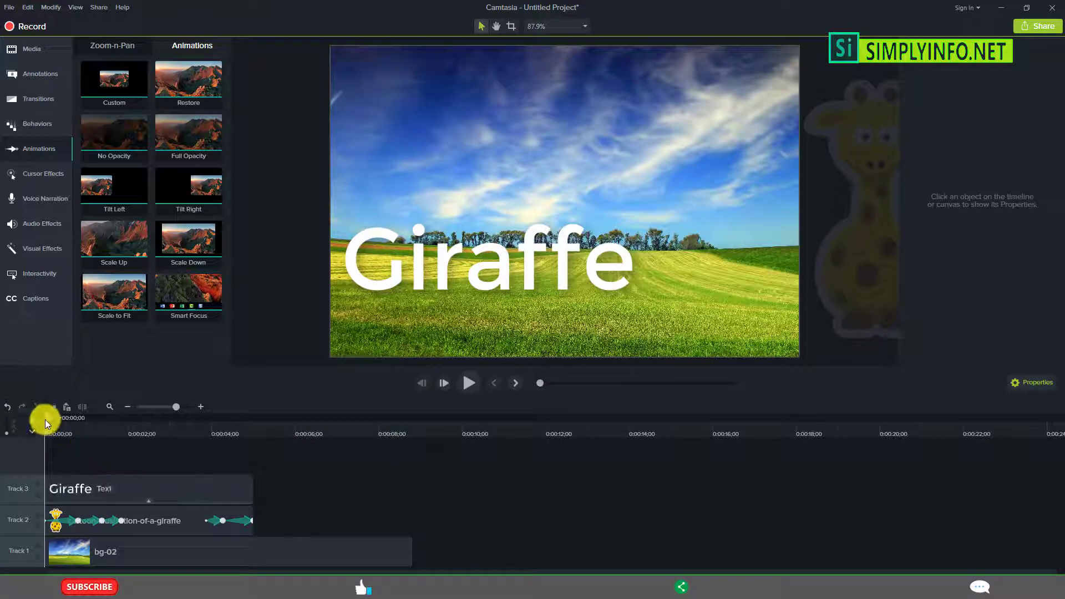
pyautogui.moveTo(45, 419); pyautogui.dragTo(2, 448)
pyautogui.moveTo(144, 490); pyautogui.dragTo(343, 489)
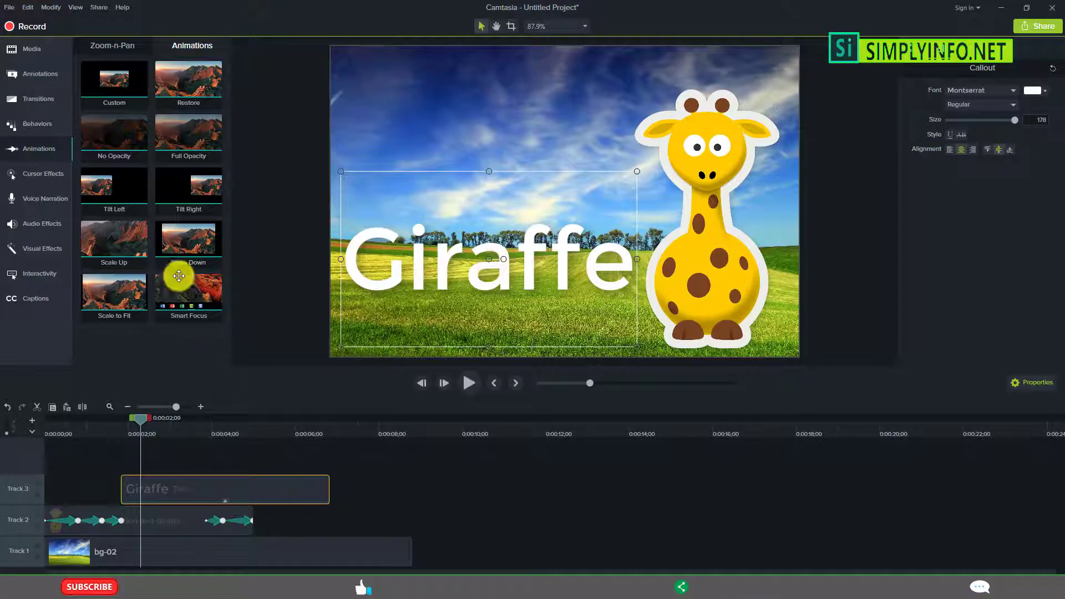
# - Add an animation at the start of the Giraffe text clip and place the text beyond the canvas's left edge at 0:00:01;25
pyautogui.moveTo(178, 216); pyautogui.dragTo(155, 496)
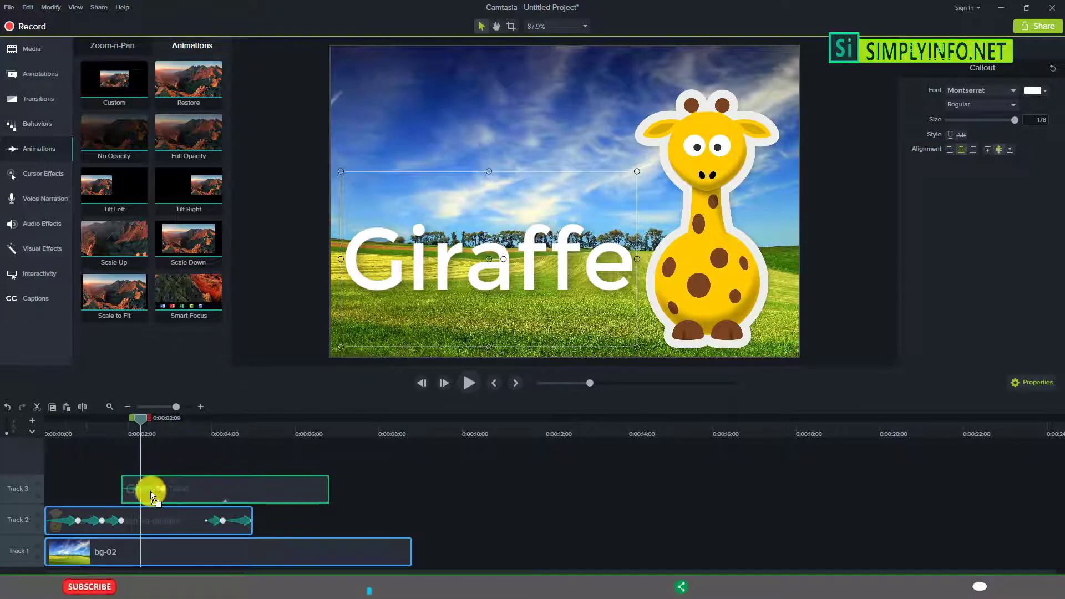
pyautogui.moveTo(151, 491); pyautogui.dragTo(151, 492)
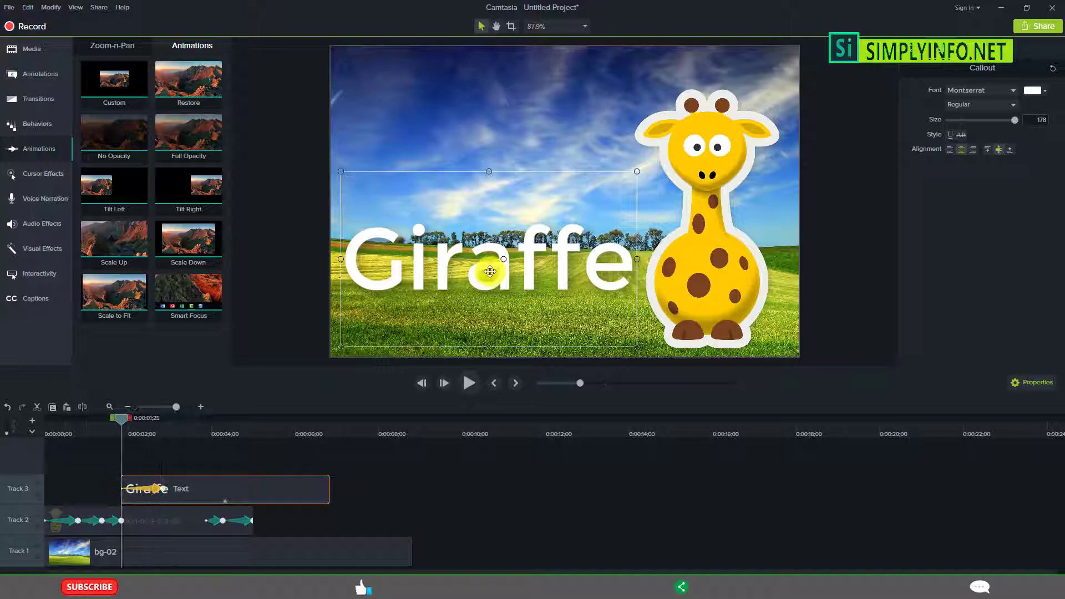
pyautogui.moveTo(500, 270); pyautogui.dragTo(212, 236)
pyautogui.moveTo(120, 421); pyautogui.dragTo(192, 435)
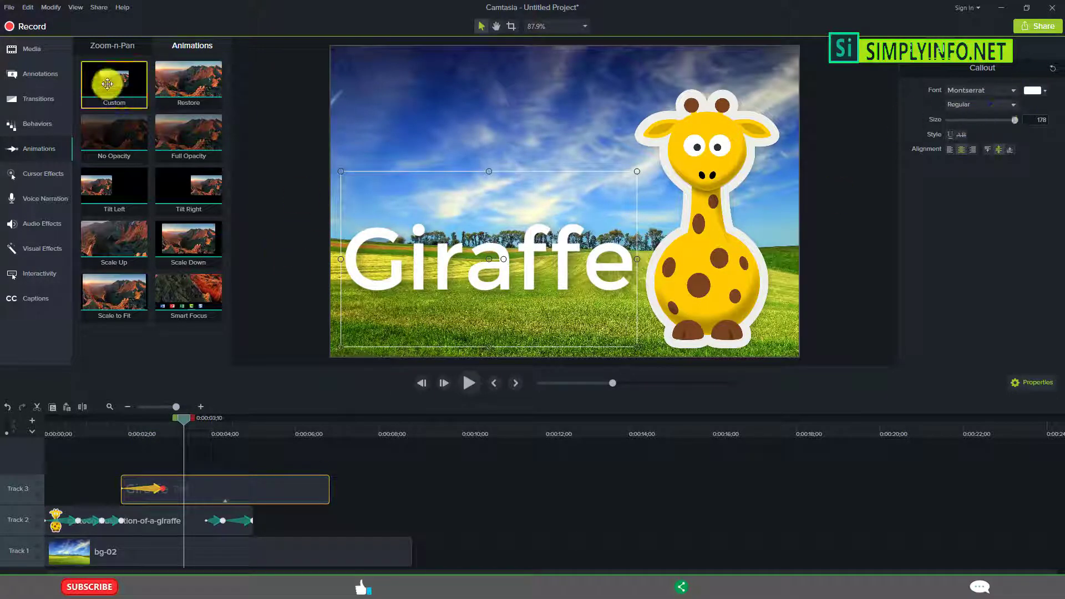
# - Add a second custom animation ending at 0:00:03;12 to the Giraffe text, and at 0:00:02;25 shift the text right and down
pyautogui.moveTo(107, 84); pyautogui.dragTo(205, 488)
pyautogui.click(513, 499)
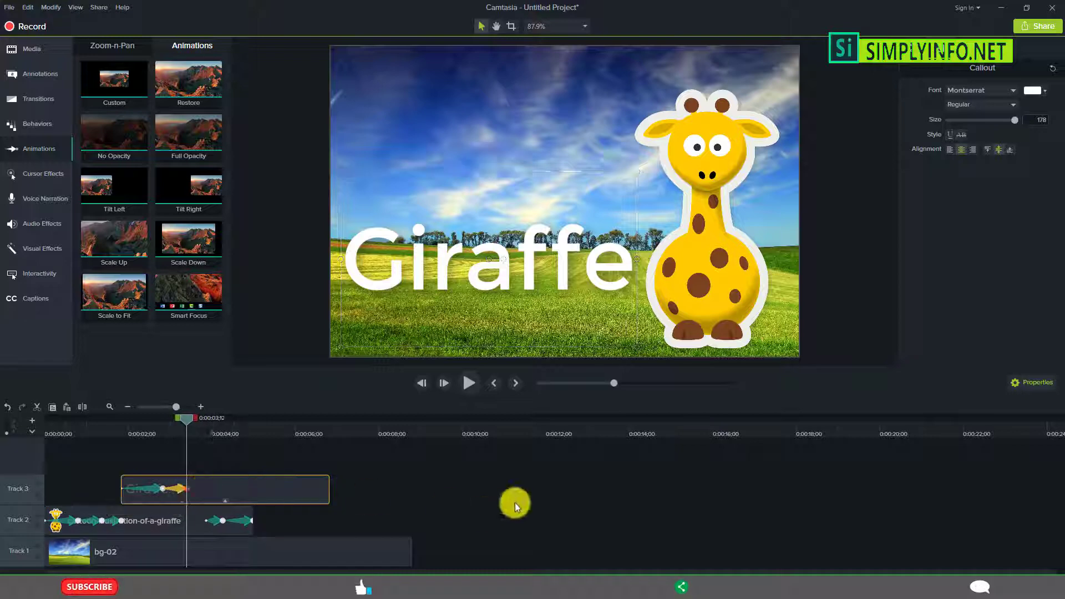
pyautogui.click(162, 488)
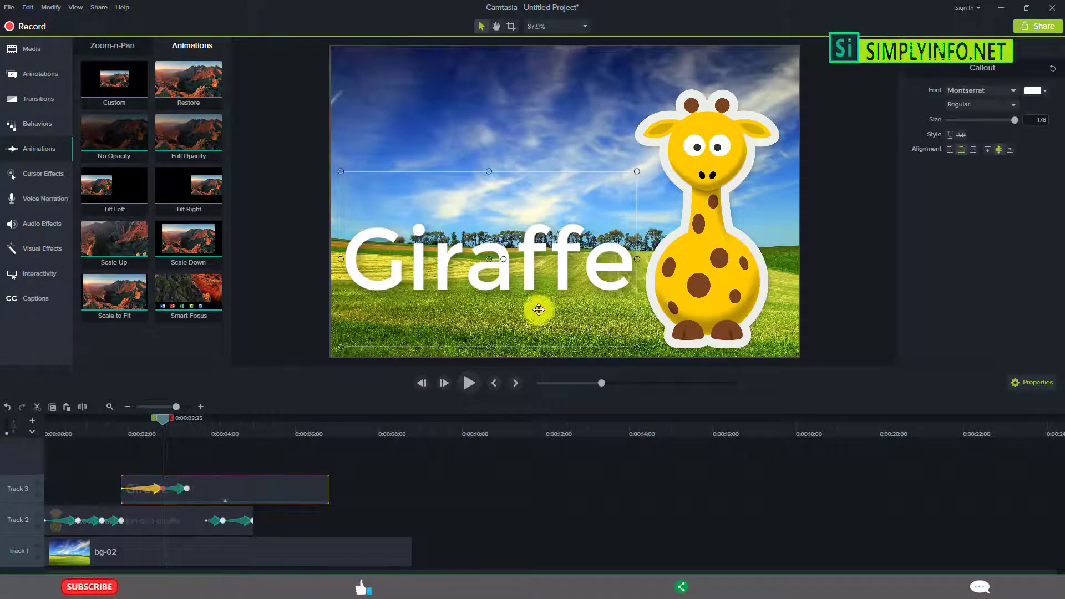
pyautogui.moveTo(491, 266); pyautogui.dragTo(536, 293)
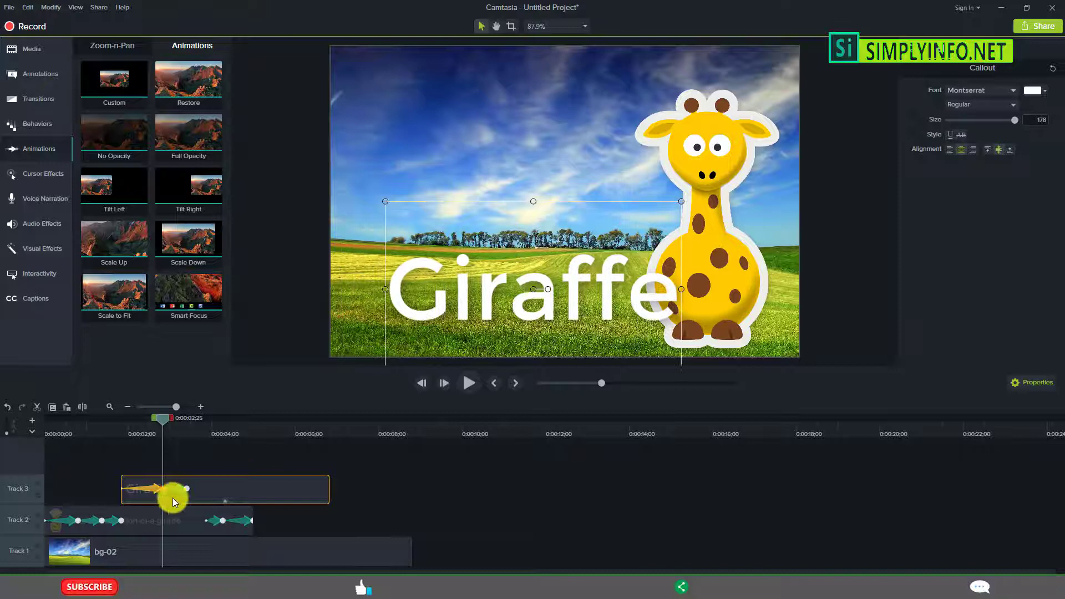
pyautogui.moveTo(161, 415); pyautogui.dragTo(295, 454)
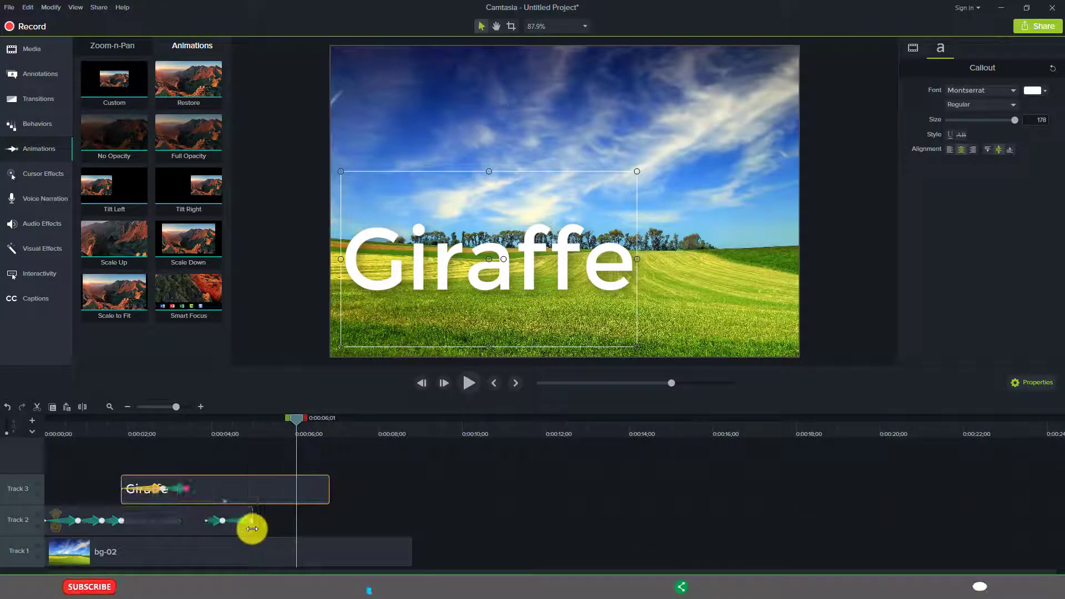
# - Extend the giraffe clip to the end of the text clip and move its two exit animations to the clip's new end
pyautogui.moveTo(253, 527); pyautogui.dragTo(325, 527)
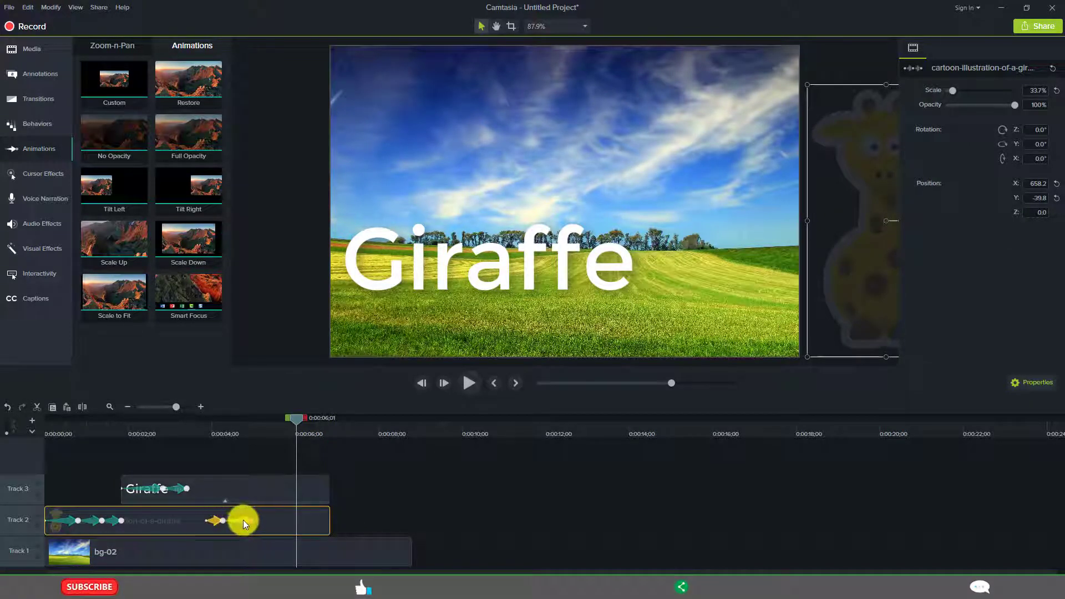
pyautogui.moveTo(243, 521); pyautogui.dragTo(321, 523)
pyautogui.click(402, 514)
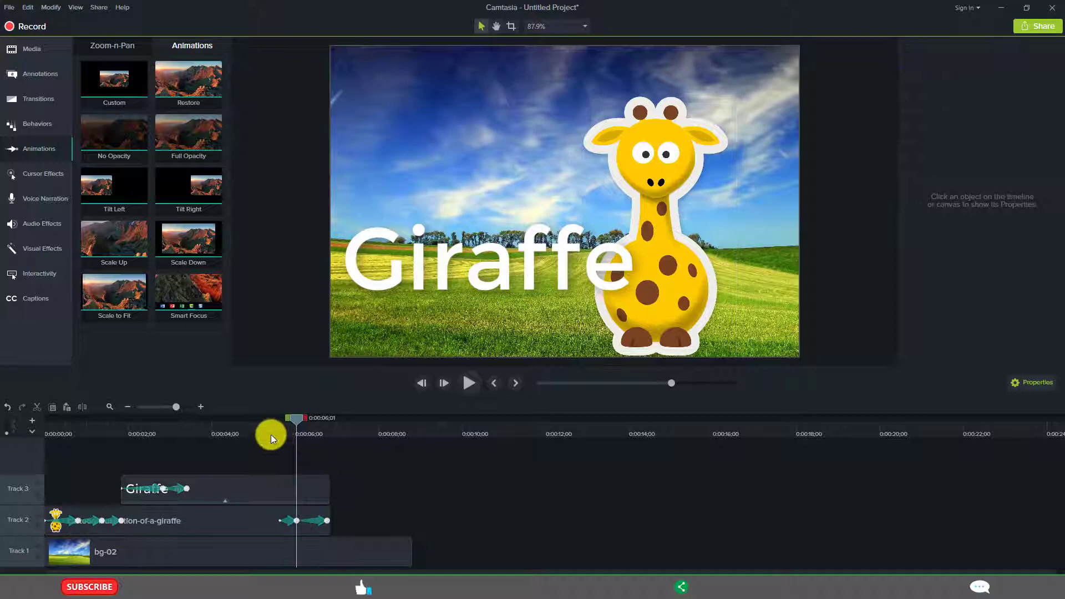
# - Copy the giraffe's two exit animations onto the Giraffe text clip, align them to start at 0:00:05;19, and preview the exit
pyautogui.moveTo(270, 435)
pyautogui.mouseDown()
pyautogui.moveTo(251, 430)
pyautogui.moveTo(331, 443)
pyautogui.moveTo(279, 442)
pyautogui.mouseUp()
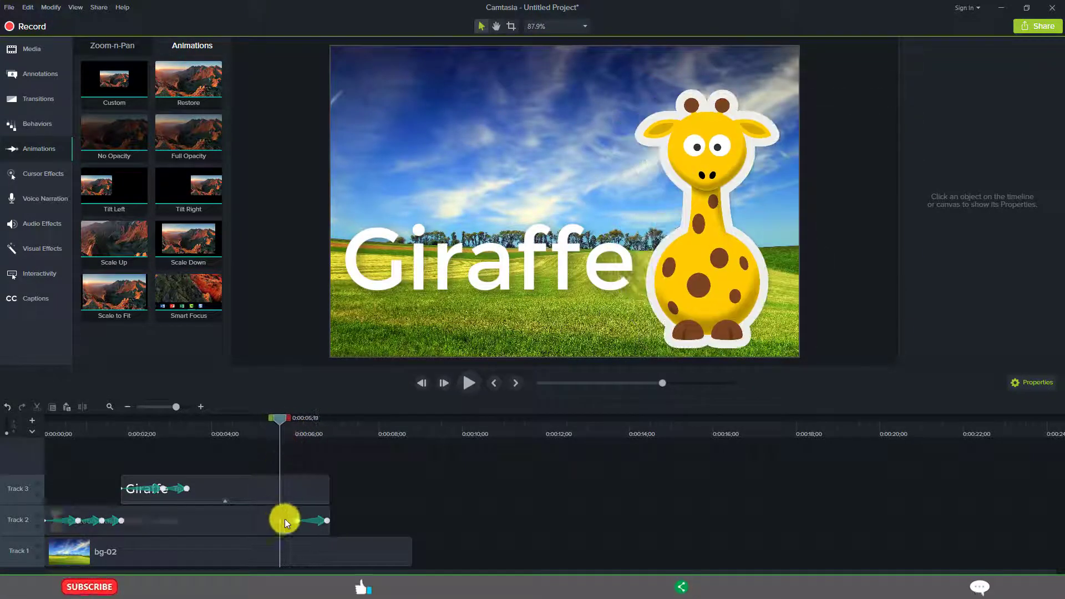
pyautogui.click(304, 521)
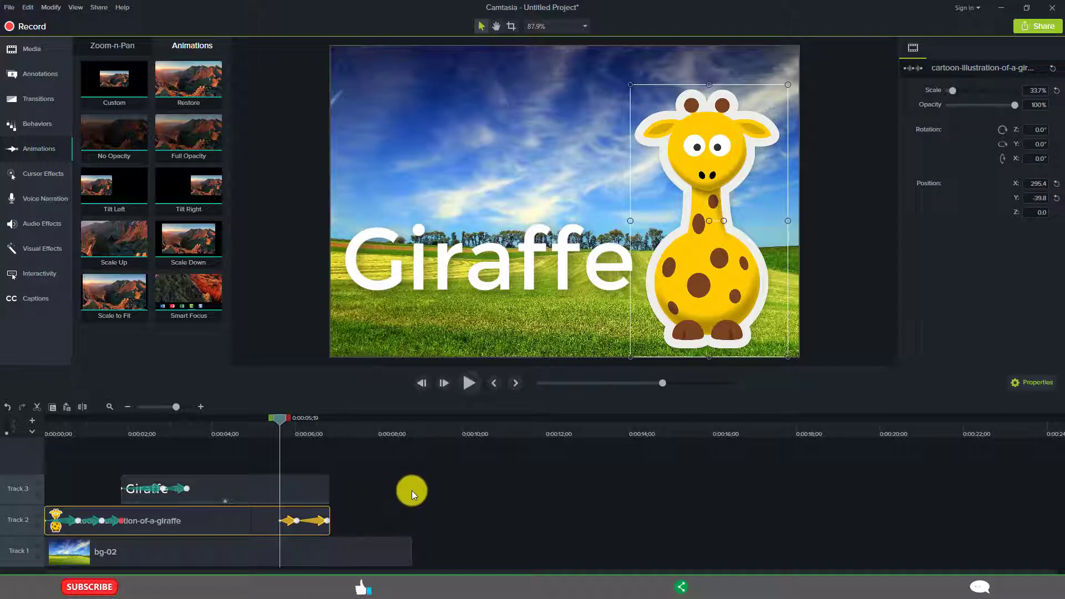
pyautogui.click(299, 486)
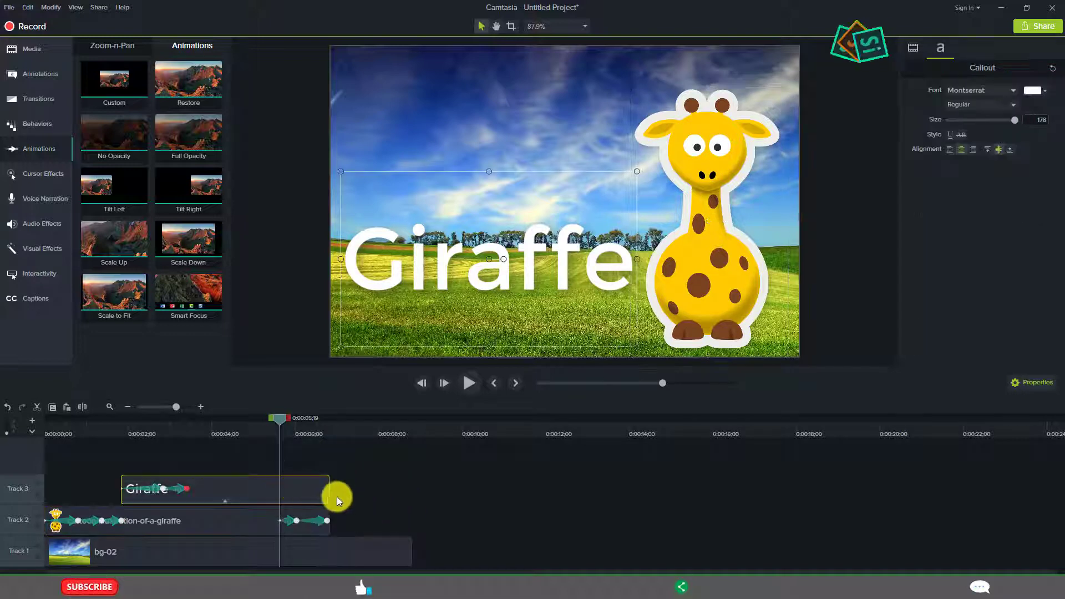
pyautogui.hotkey('ctrl', 'v')
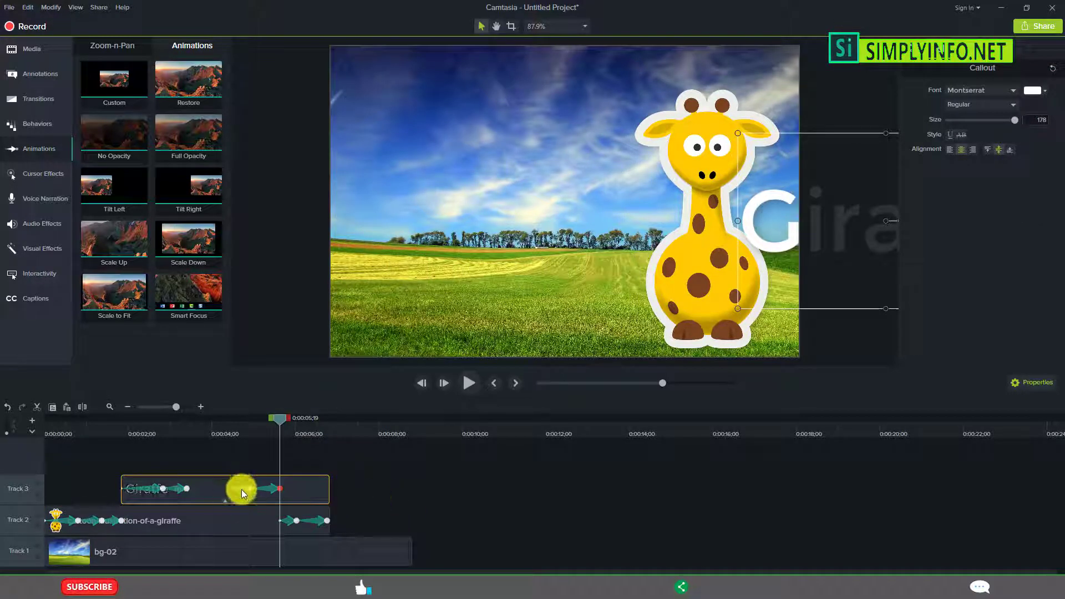
pyautogui.moveTo(241, 490); pyautogui.dragTo(314, 488)
pyautogui.click(286, 439)
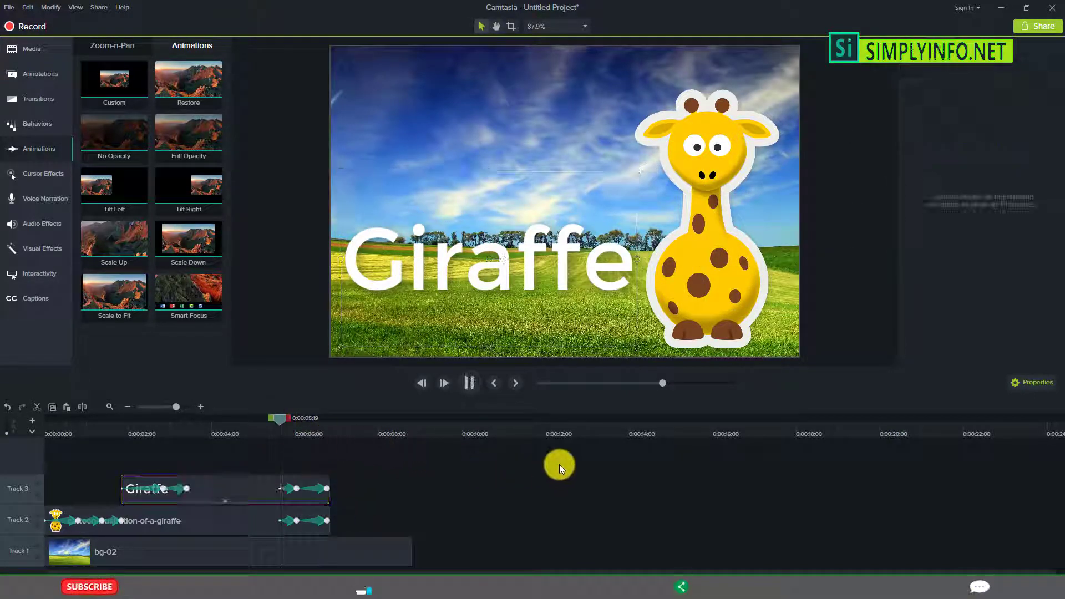
pyautogui.press('space')
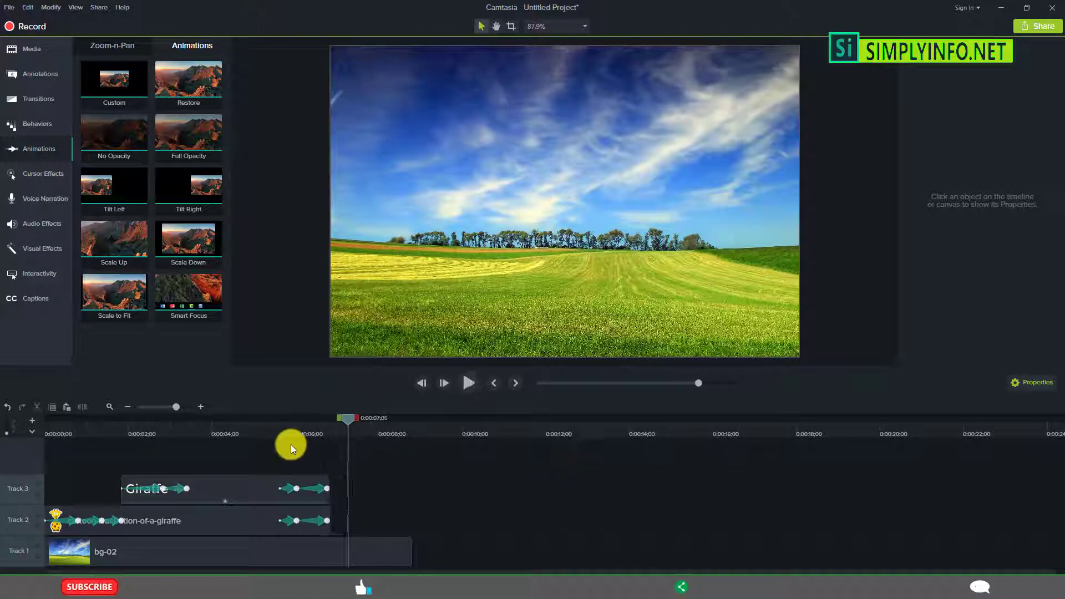
# - Move the Giraffe text left and down at its 0:00:06;01 exit keyframe, and beyond the canvas's right edge at the 0:00:06;23 keyframe
pyautogui.moveTo(287, 425)
pyautogui.mouseDown()
pyautogui.moveTo(277, 431)
pyautogui.moveTo(295, 433)
pyautogui.mouseUp()
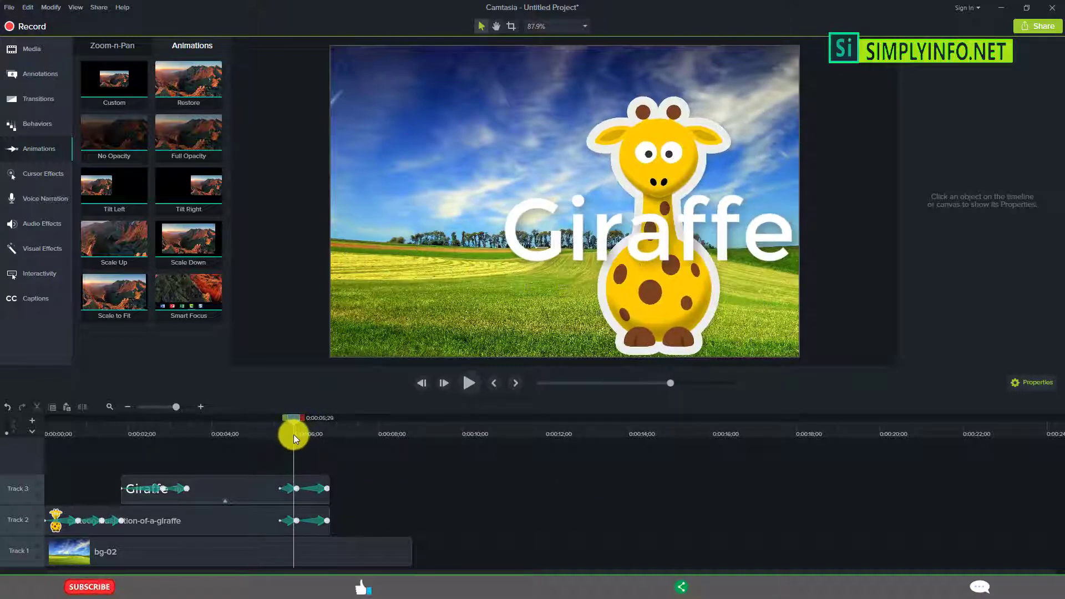
pyautogui.click(295, 488)
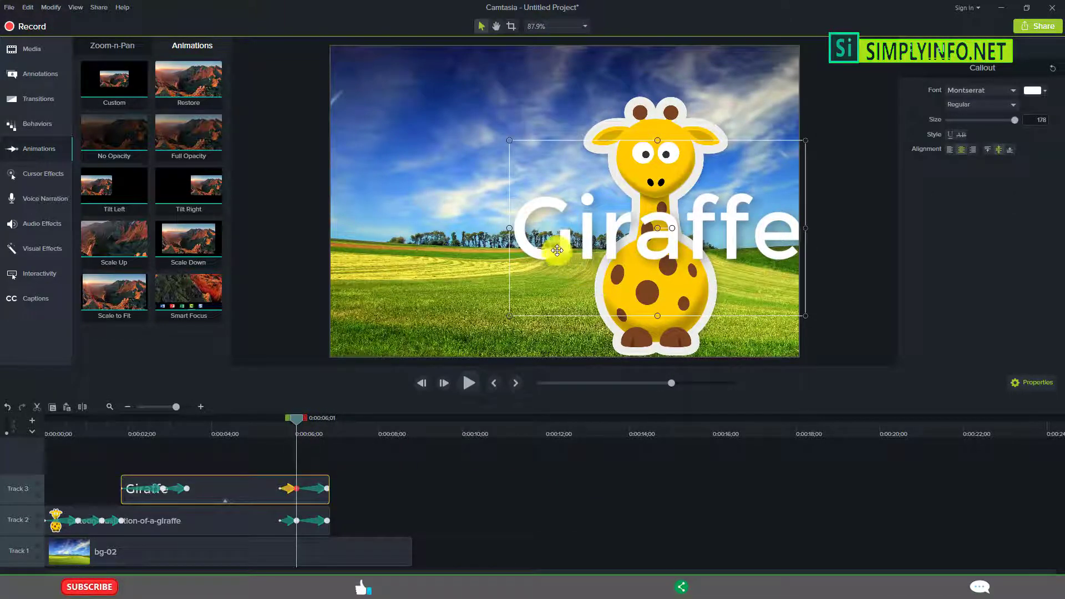
pyautogui.moveTo(556, 250); pyautogui.dragTo(390, 291)
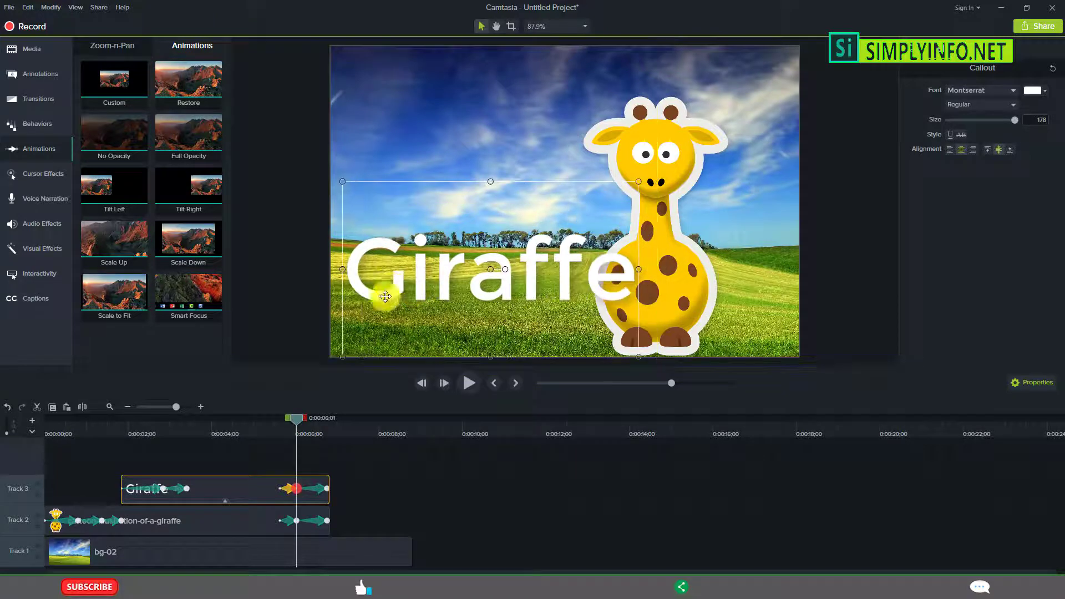
pyautogui.click(325, 487)
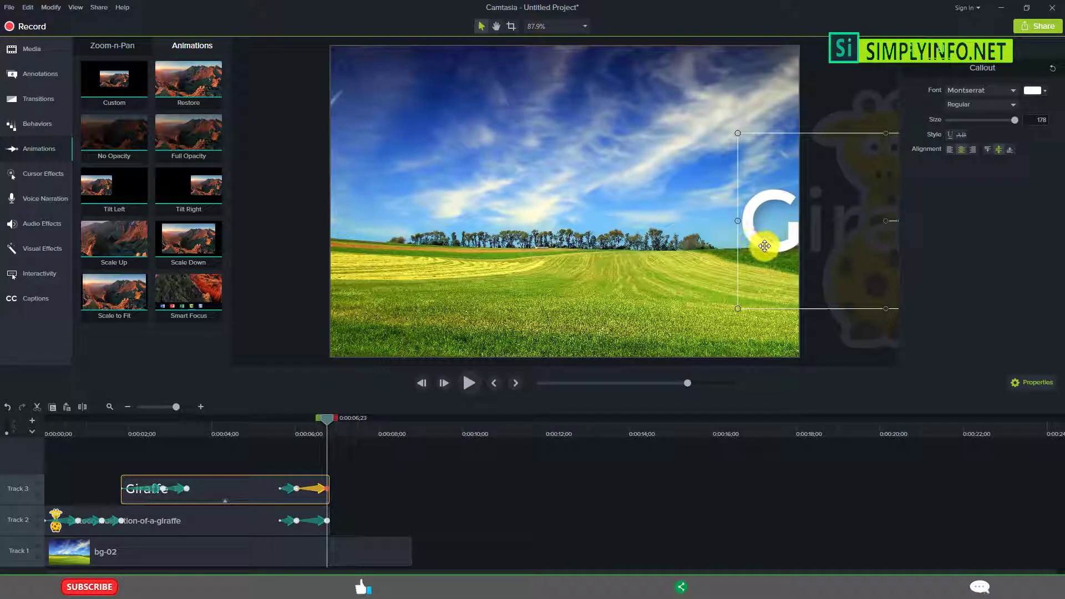
pyautogui.moveTo(764, 246); pyautogui.dragTo(832, 238)
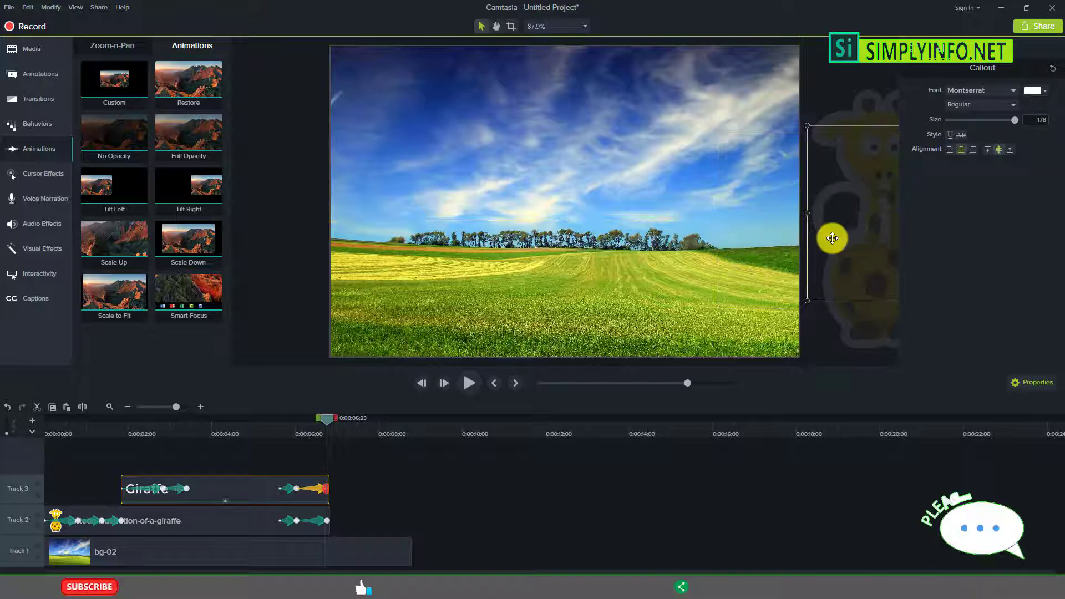
pyautogui.click(660, 488)
# - Preview the text's exit from 0:00:05;06, and play the whole animation sequence from the beginning
pyautogui.click(262, 428)
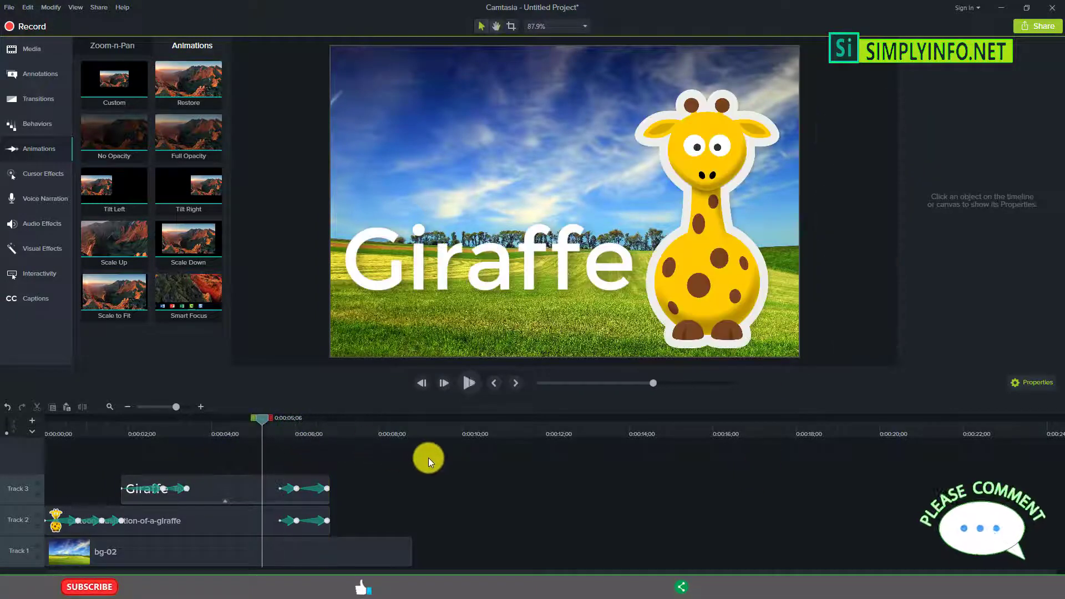
pyautogui.press('space')
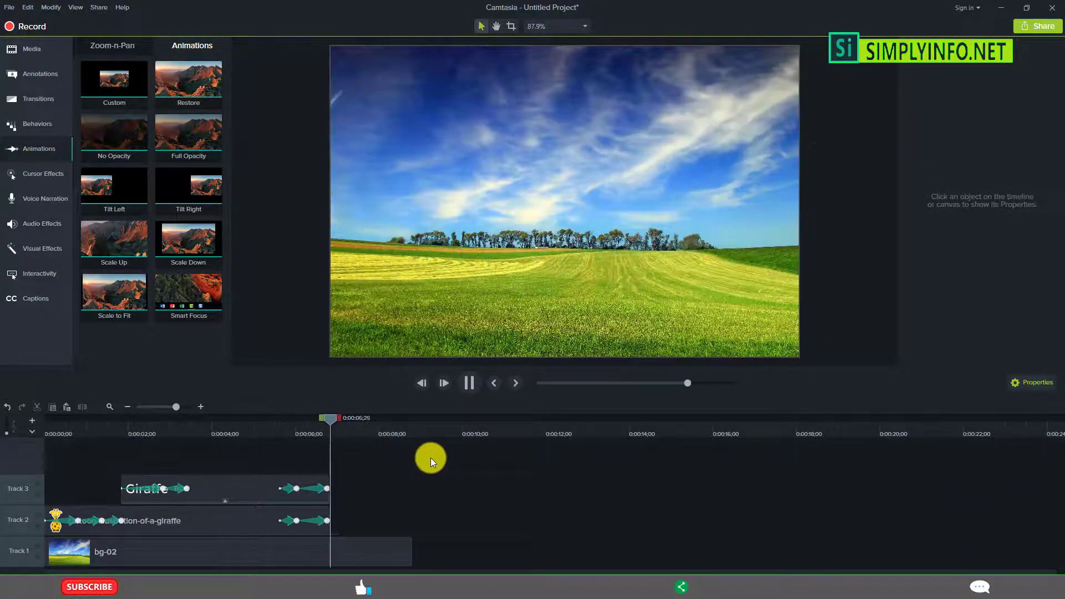
pyautogui.press('space')
pyautogui.moveTo(84, 428); pyautogui.dragTo(9, 421)
pyautogui.press('space')
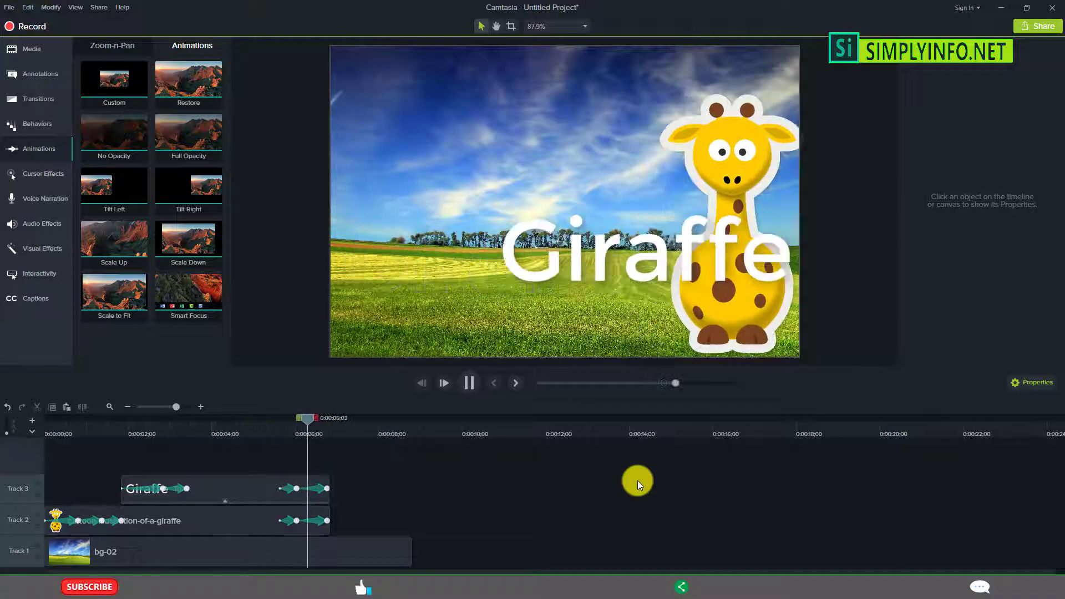
pyautogui.press('space')
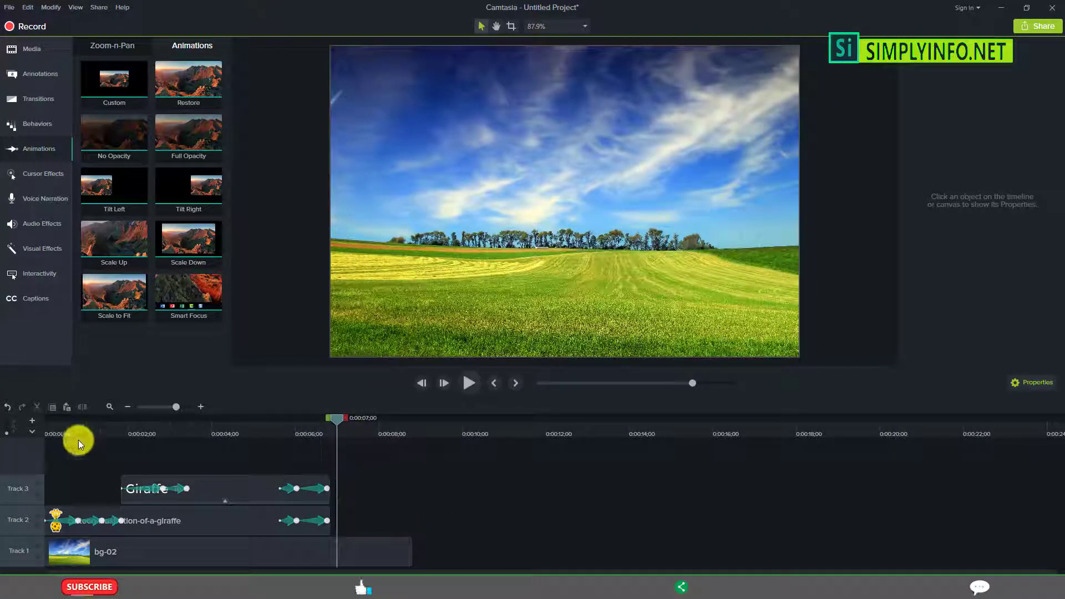
pyautogui.moveTo(82, 427); pyautogui.dragTo(245, 447)
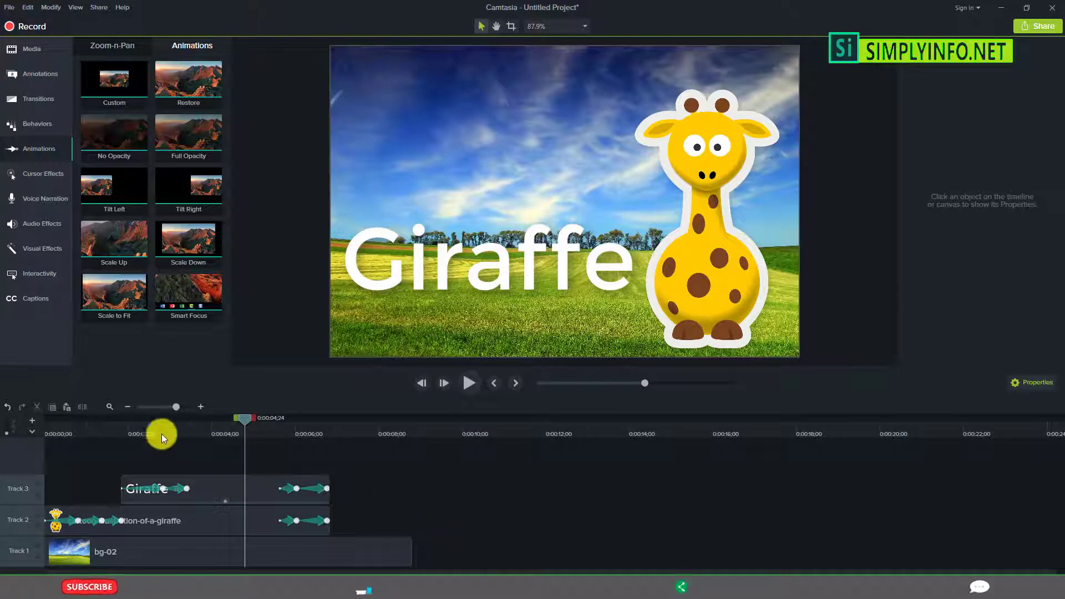
pyautogui.moveTo(161, 433); pyautogui.dragTo(2, 460)
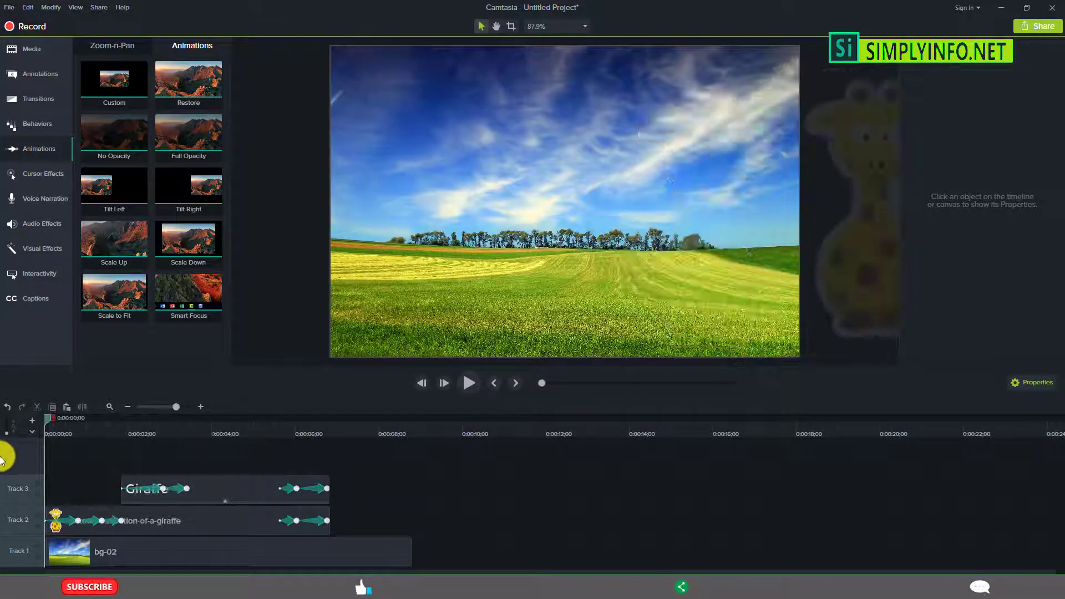
# - Add a custom animation at the start of the bg-02 background clip, ending at 0:00:01;00
pyautogui.click(136, 553)
pyautogui.moveTo(123, 89); pyautogui.dragTo(65, 553)
pyautogui.click(66, 557)
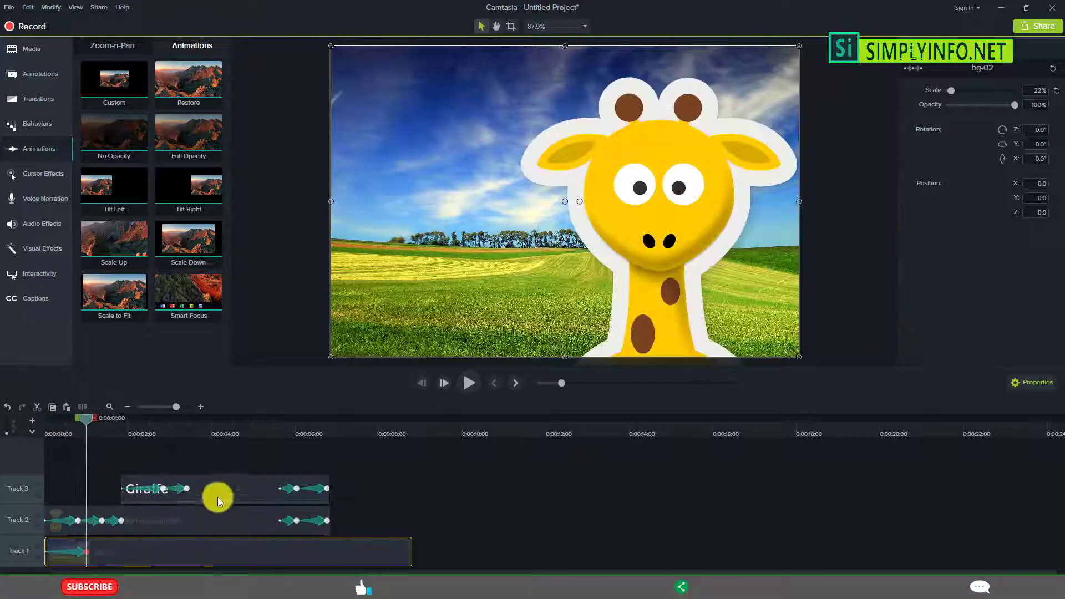
# - Shift the giraffe and Giraffe text clips together later in time until they end with the bg-02 clip
pyautogui.click(217, 497)
pyautogui.keyDown('ctrl'); pyautogui.click(218, 531); pyautogui.keyUp('ctrl')
pyautogui.moveTo(221, 520); pyautogui.dragTo(275, 525)
pyautogui.click(514, 516)
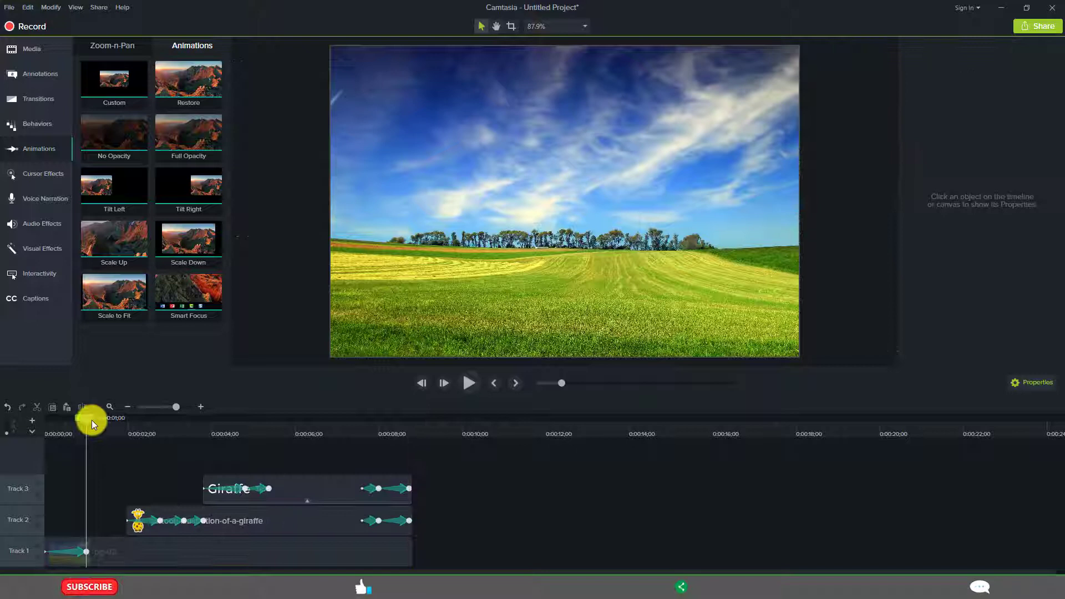
# - Set bg-02's opacity to 0% at the start of its opening animation, preview the fade-in, and check both keyframes
pyautogui.moveTo(87, 418); pyautogui.dragTo(91, 420)
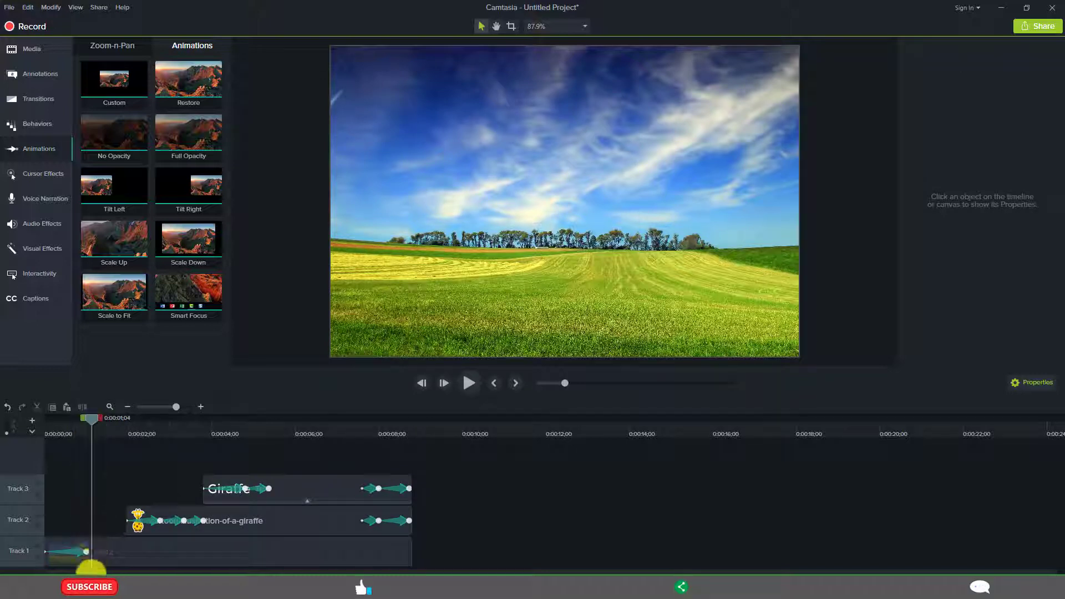
pyautogui.click(85, 550)
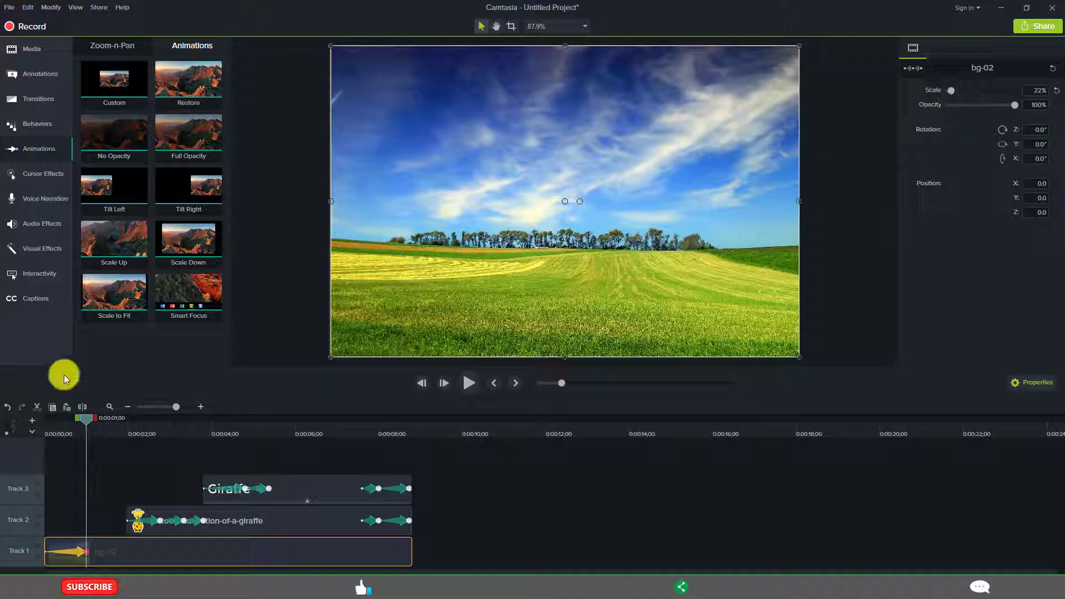
pyautogui.click(45, 552)
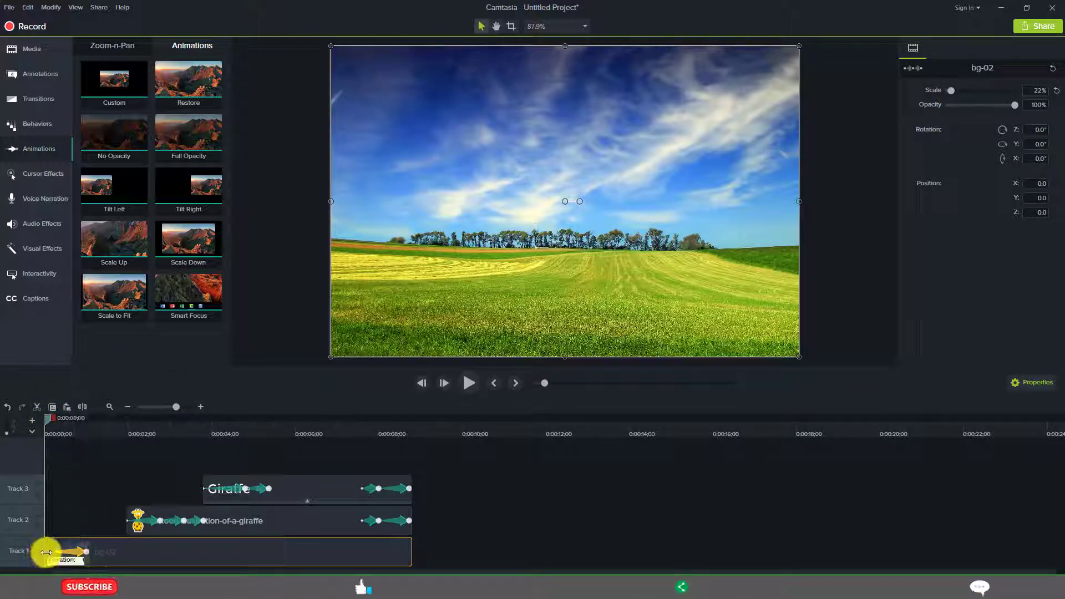
pyautogui.moveTo(1014, 104); pyautogui.dragTo(887, 102)
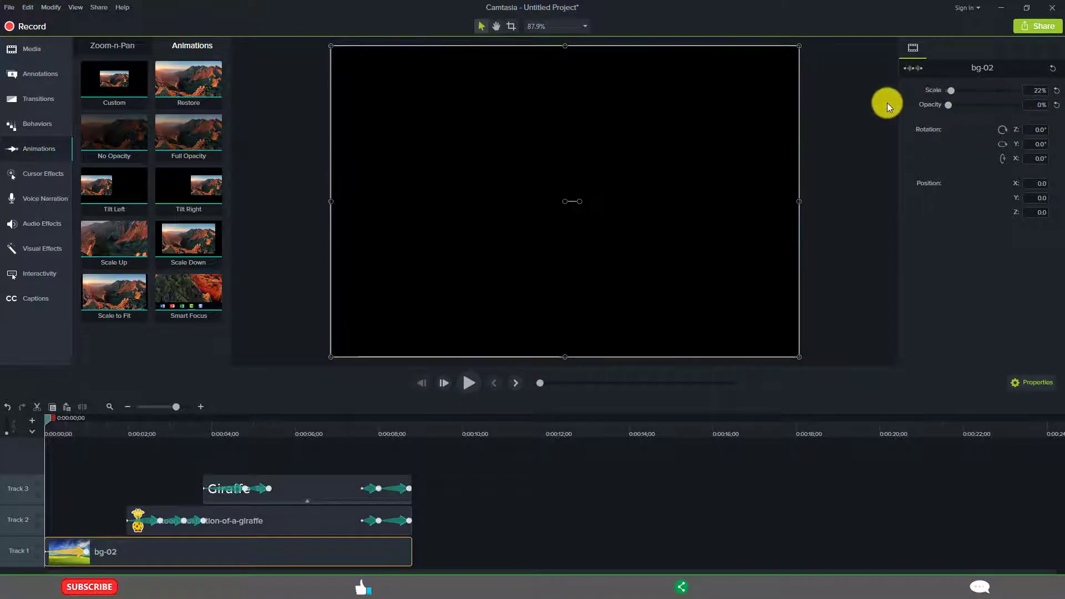
pyautogui.click(585, 480)
pyautogui.press('space')
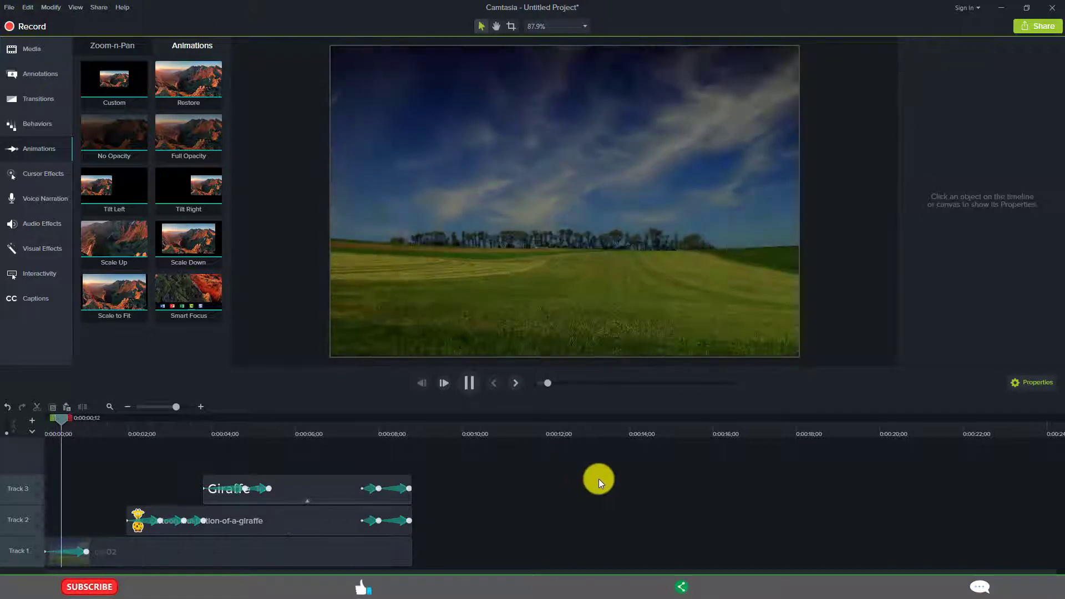
pyautogui.press('space')
pyautogui.moveTo(89, 417); pyautogui.dragTo(34, 428)
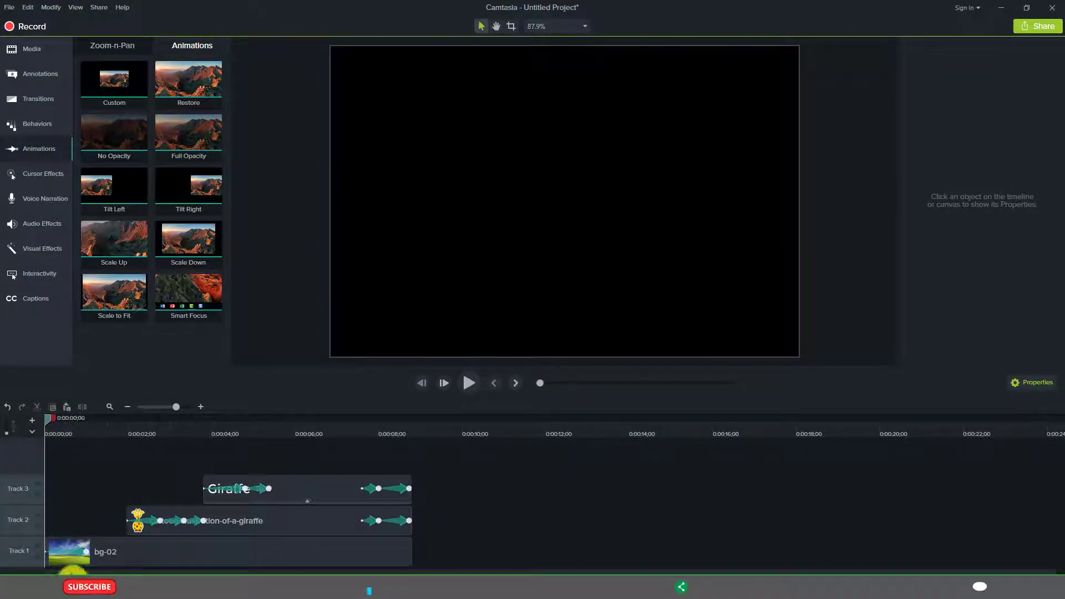
pyautogui.click(47, 552)
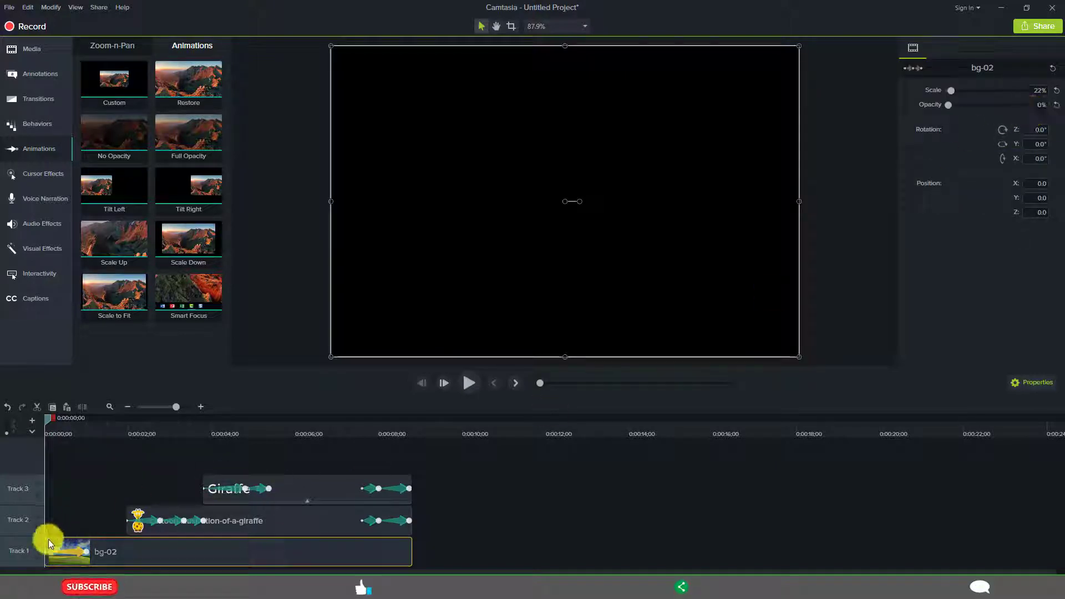
pyautogui.click(89, 552)
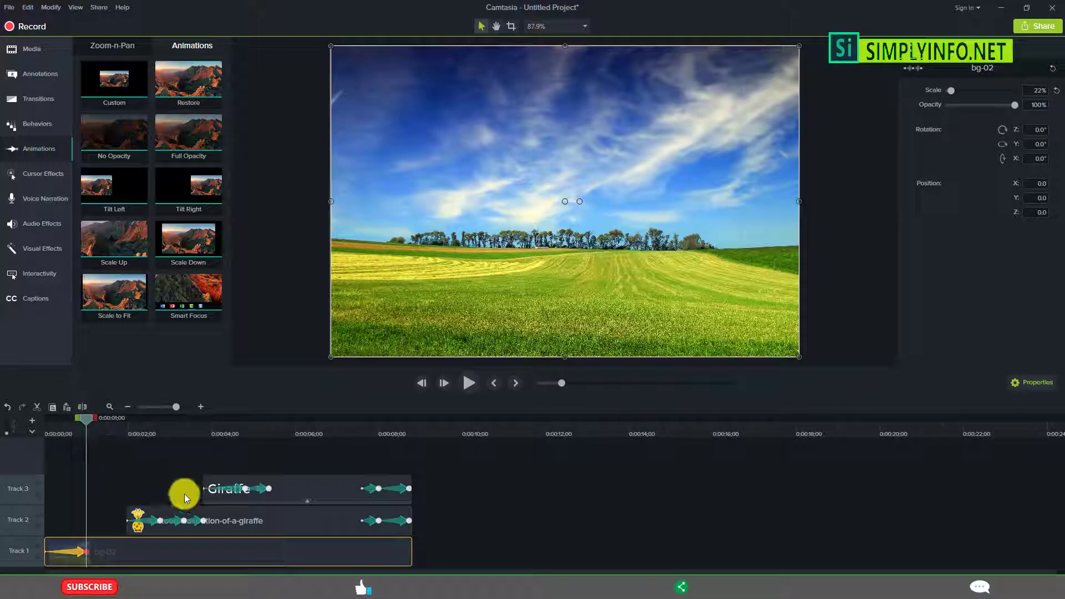
# - Move only the giraffe clip earlier to start just after the background's opening animation, and extend the bg-02 clip to 0:00:10;05
pyautogui.moveTo(118, 462); pyautogui.dragTo(284, 528)
pyautogui.click(298, 524)
pyautogui.click(465, 495)
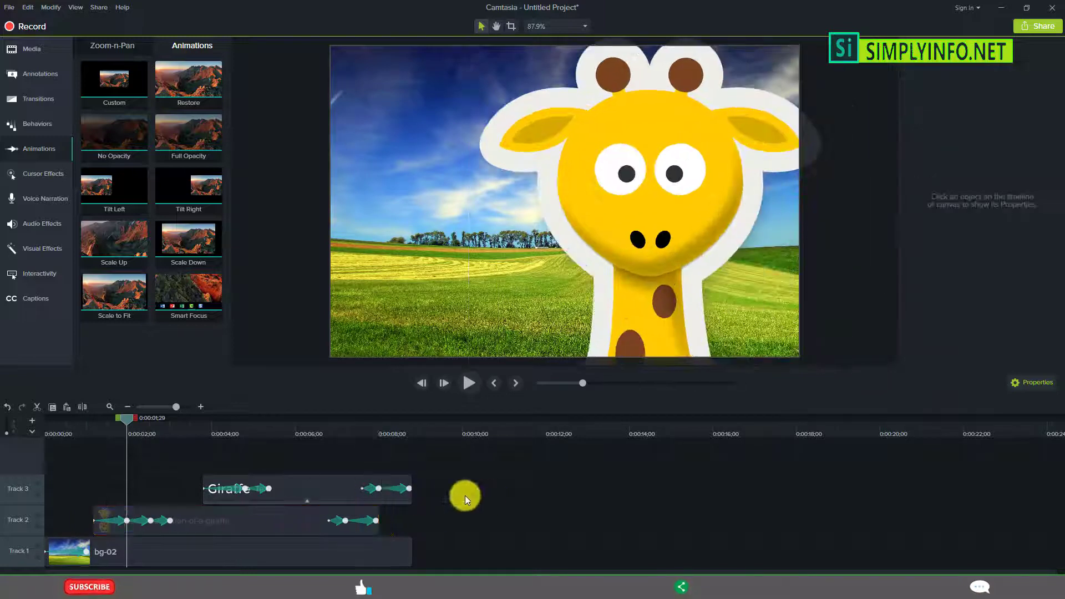
pyautogui.moveTo(411, 554); pyautogui.dragTo(468, 551)
pyautogui.click(557, 531)
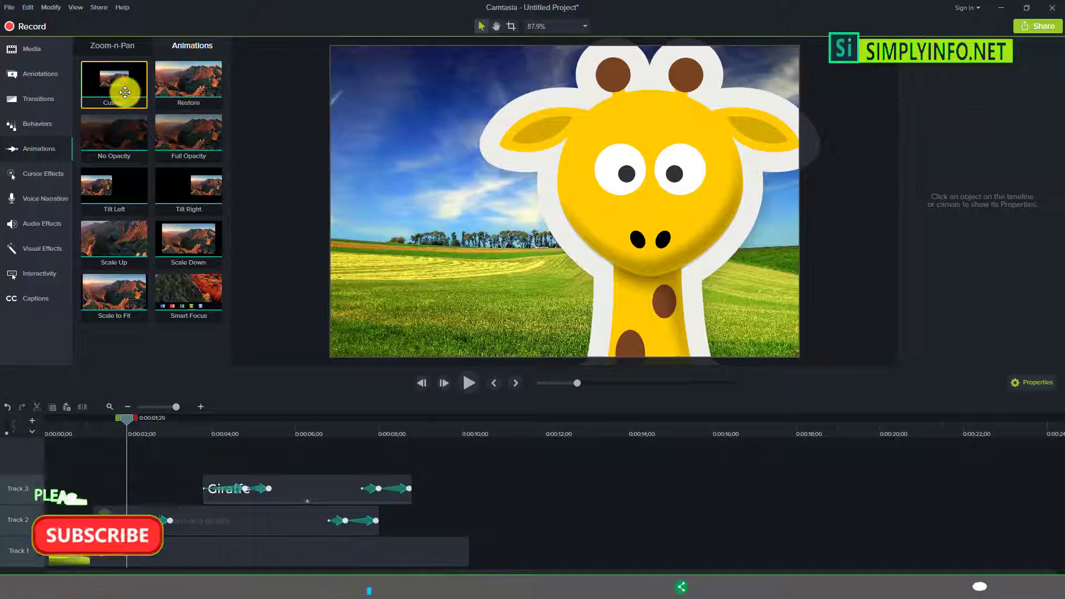
# - Add a custom animation at the end of bg-02, lower the background's ending opacity to zero, and preview the fade-out
pyautogui.moveTo(114, 80); pyautogui.dragTo(468, 553)
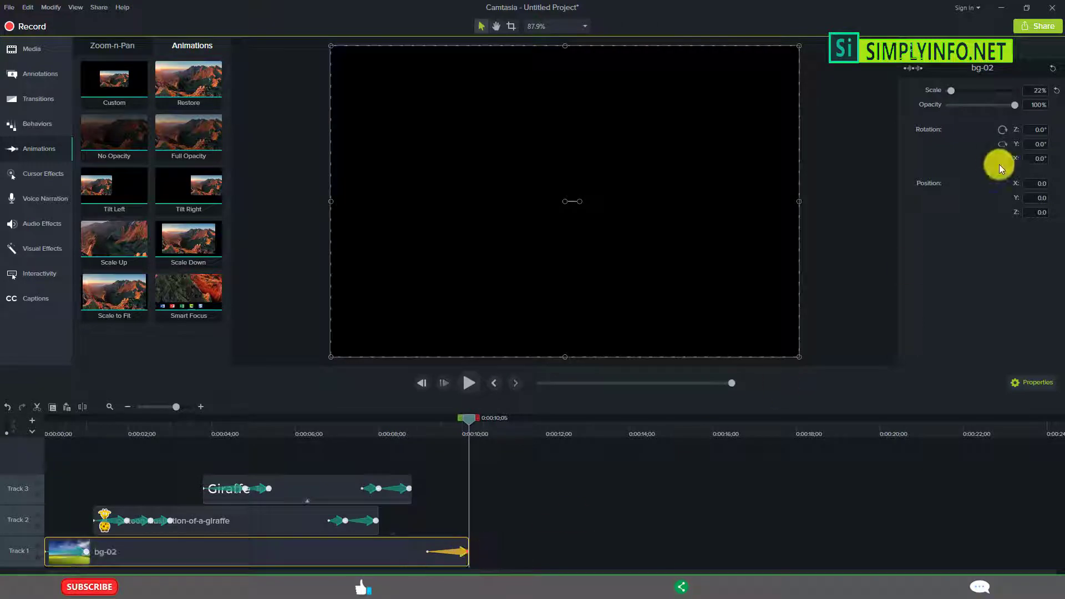
pyautogui.moveTo(1012, 105); pyautogui.dragTo(920, 105)
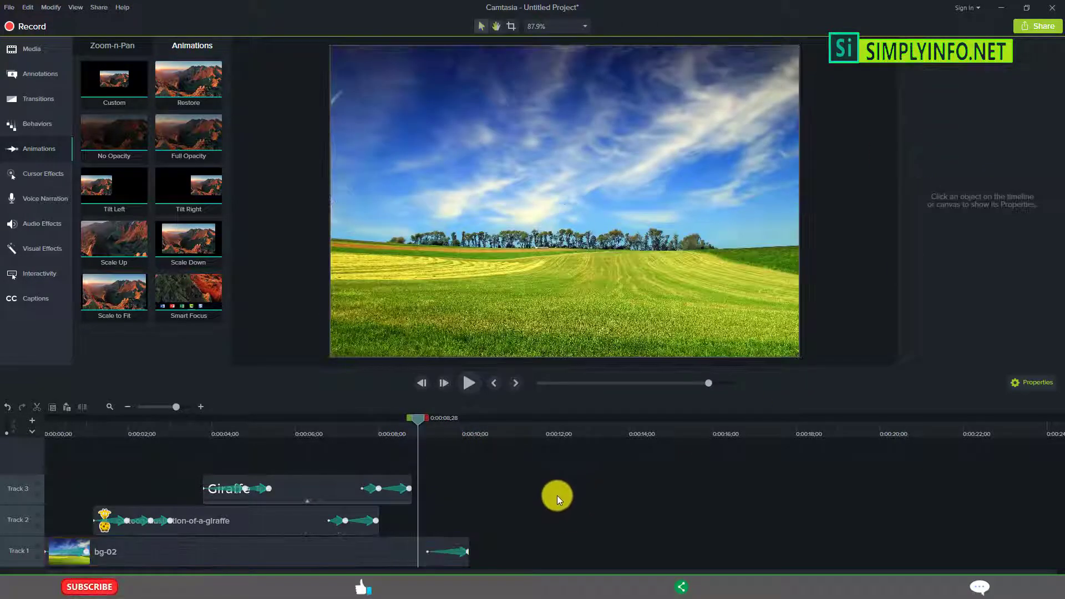
pyautogui.press('space')
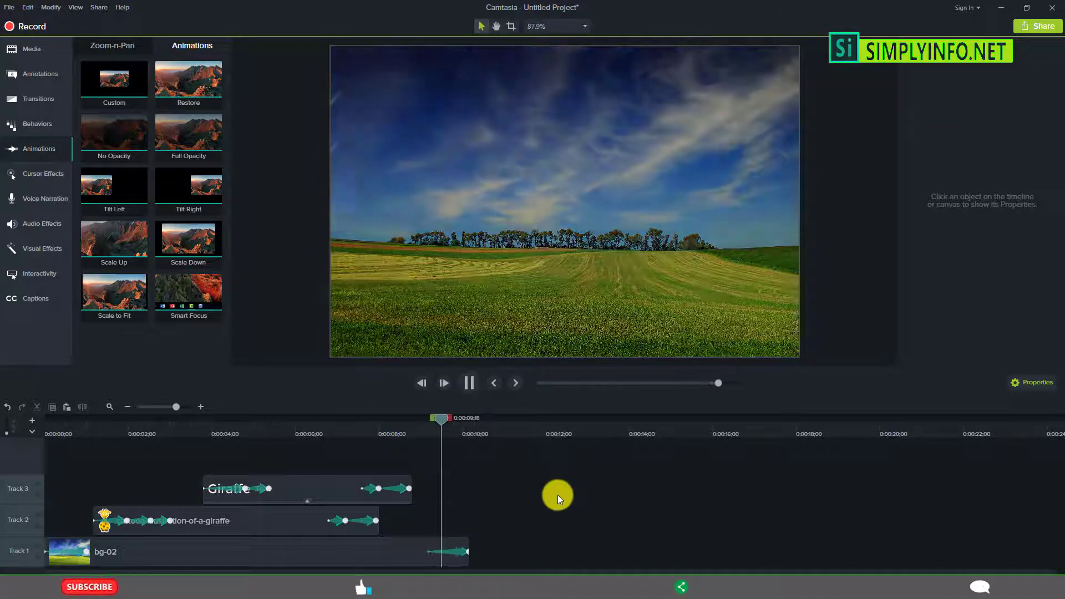
pyautogui.click(38, 427)
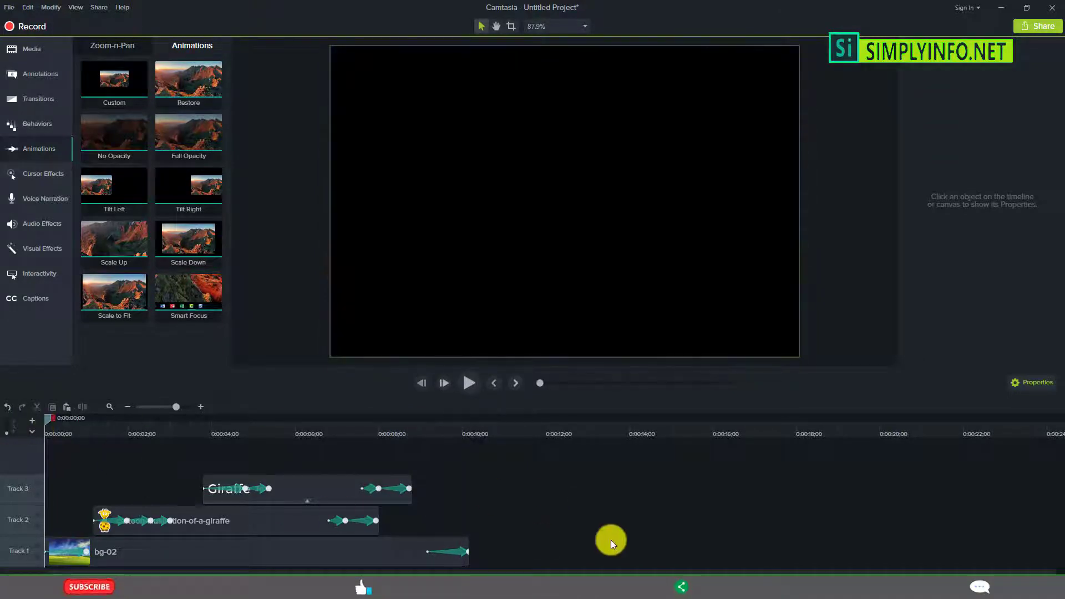